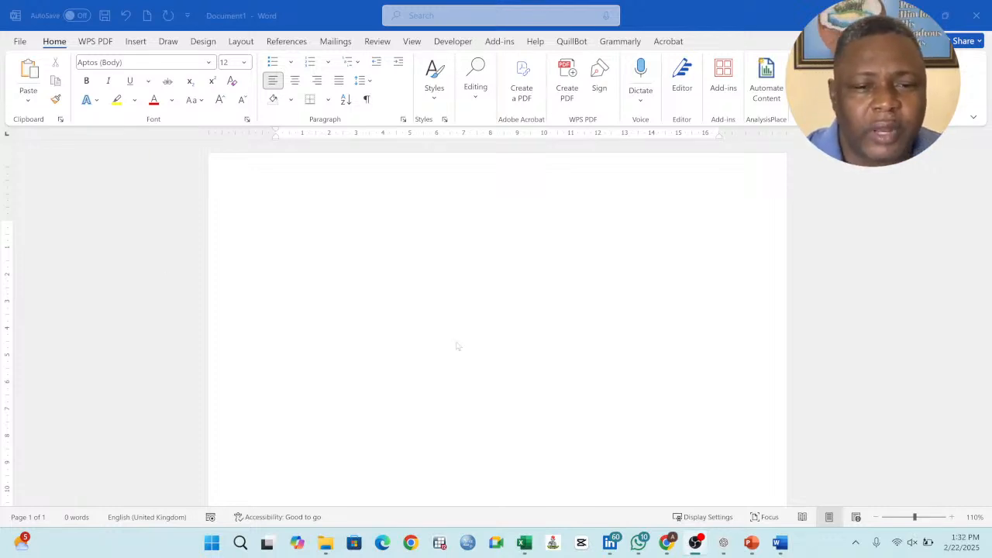
Write the heading "Structure of the Application" on the first line of the blank document.
click(347, 256)
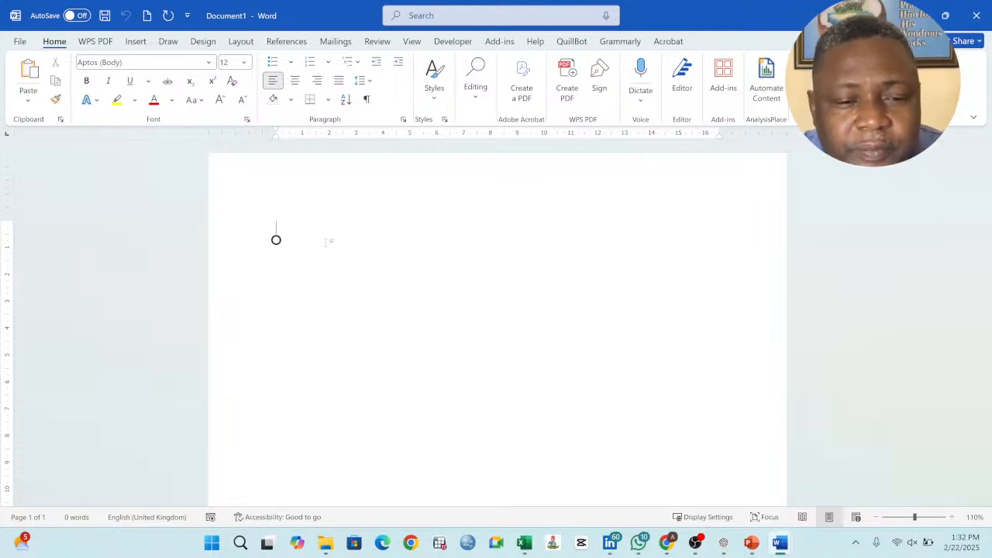
text(App)
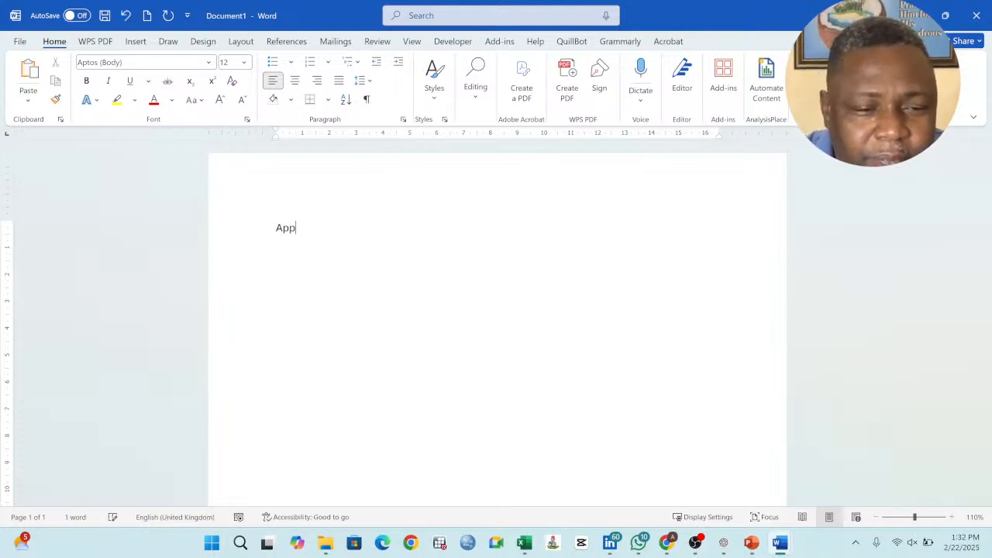
text(l)
key(BackSpace)
key(BackSpace)
key(BackSpace)
key(BackSpace)
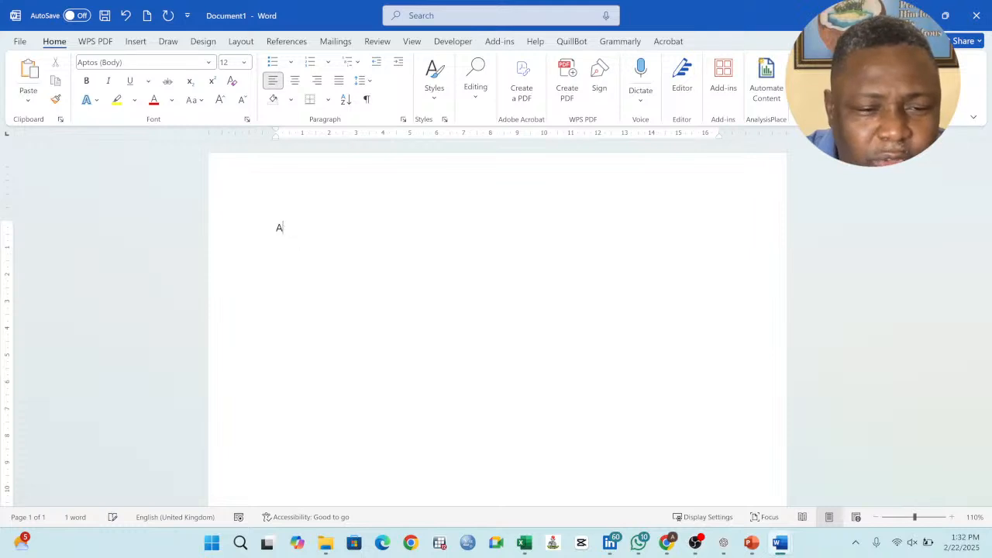
text(Structure of)
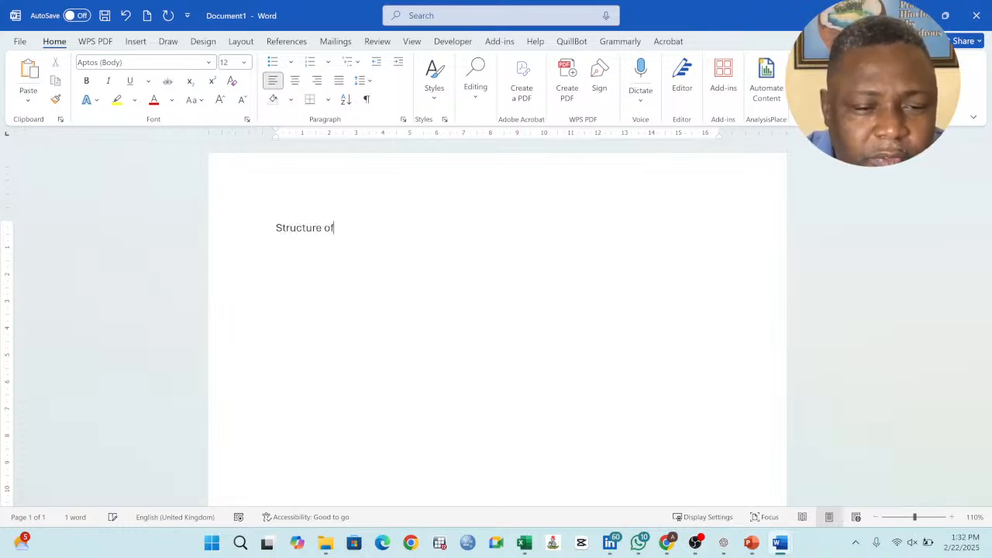
text( the Application)
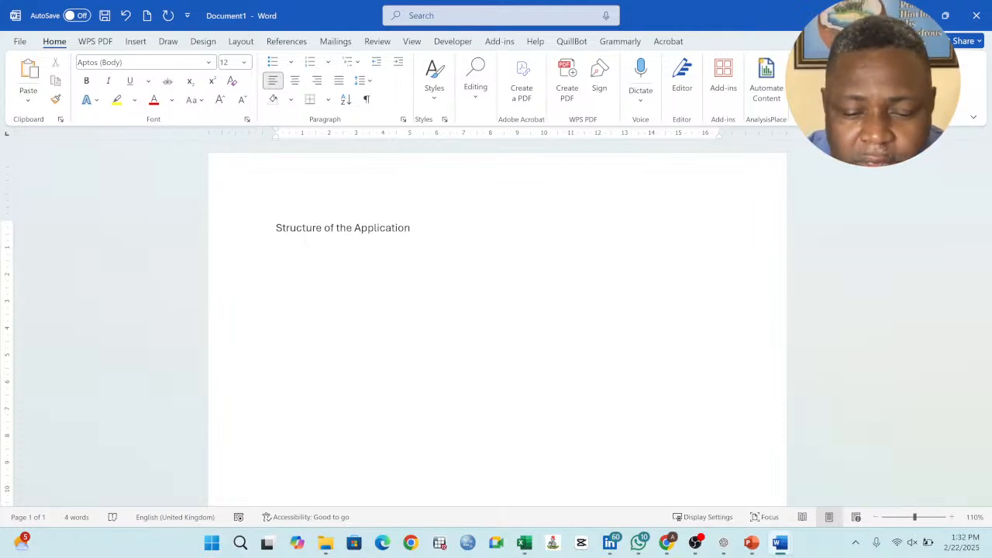
Start a numbered list below the heading with "Microsoft Word" as the first item.
text(1.)
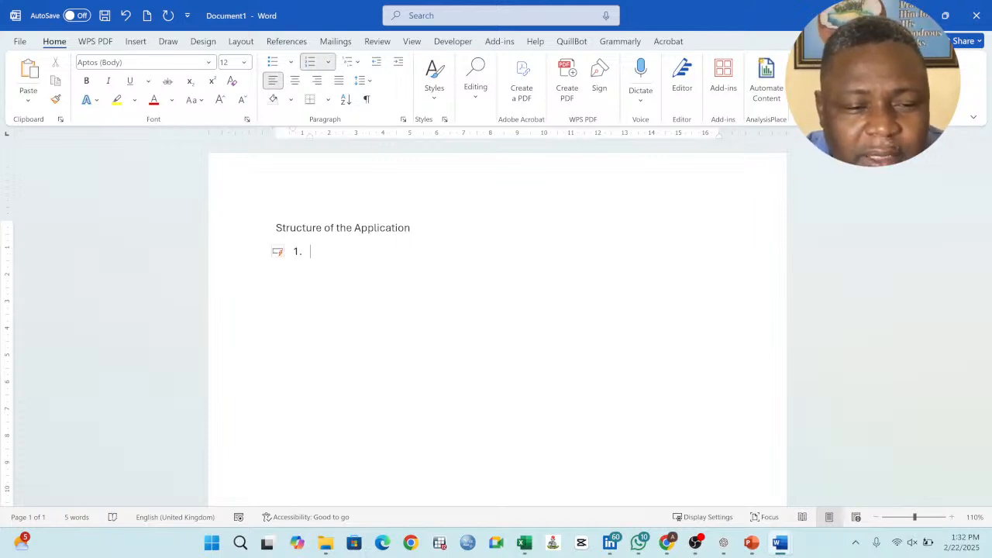
text( Wo)
key(BackSpace)
key(BackSpace)
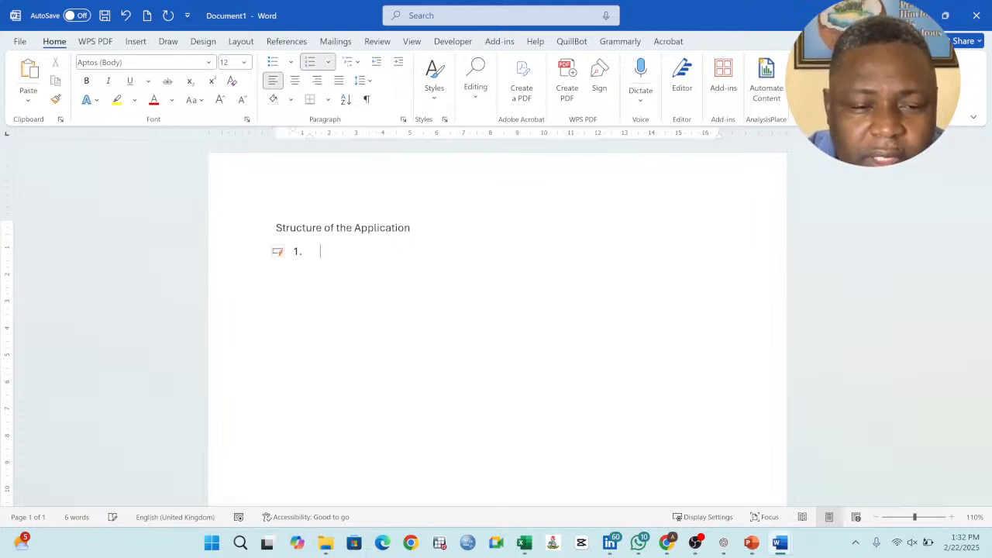
text(Ms-)
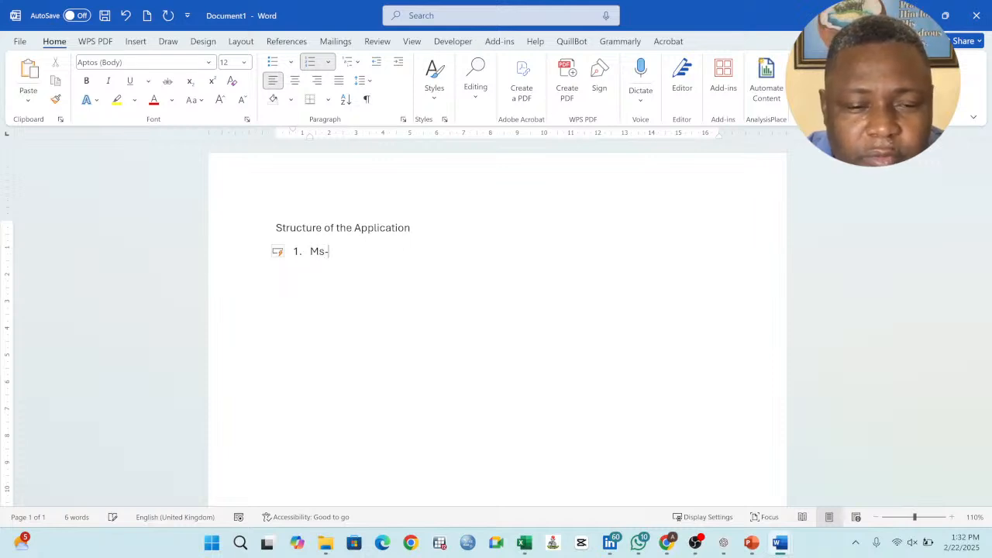
text(Word)
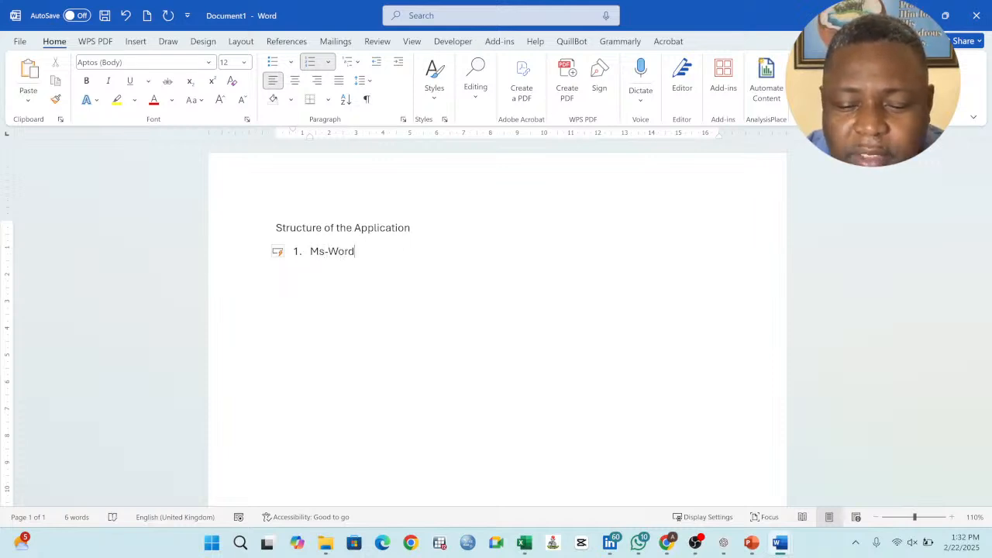
key(BackSpace)
key(BackSpace)
key(BackSpace)
key(BackSpace)
key(BackSpace)
key(BackSpace)
text(icro)
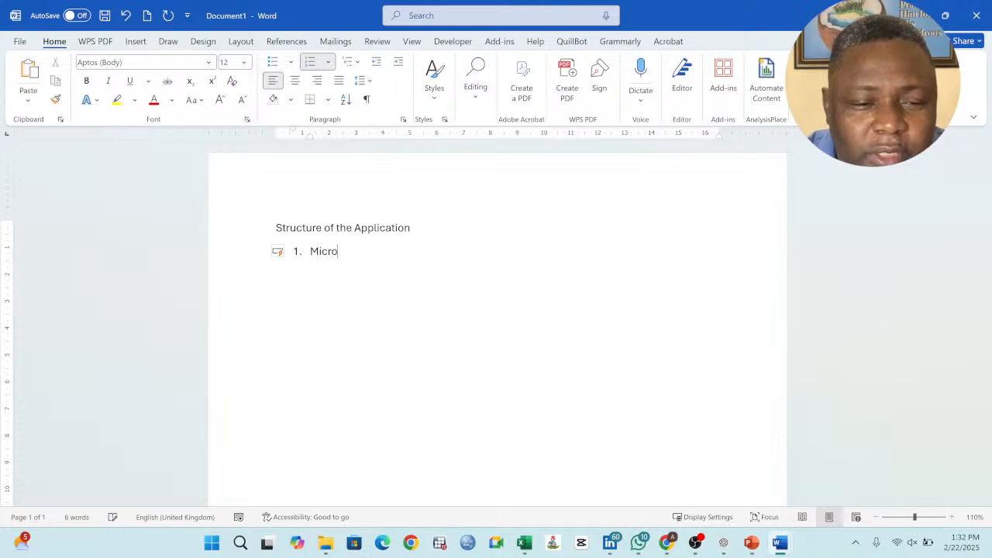
text(so)
key(BackSpace)
key(BackSpace)
text(soft )
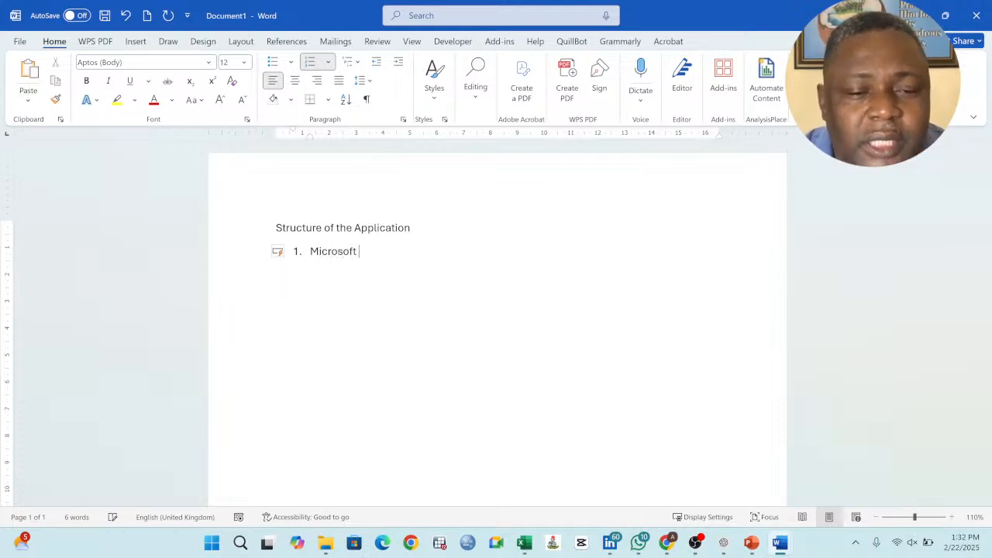
text(Word)
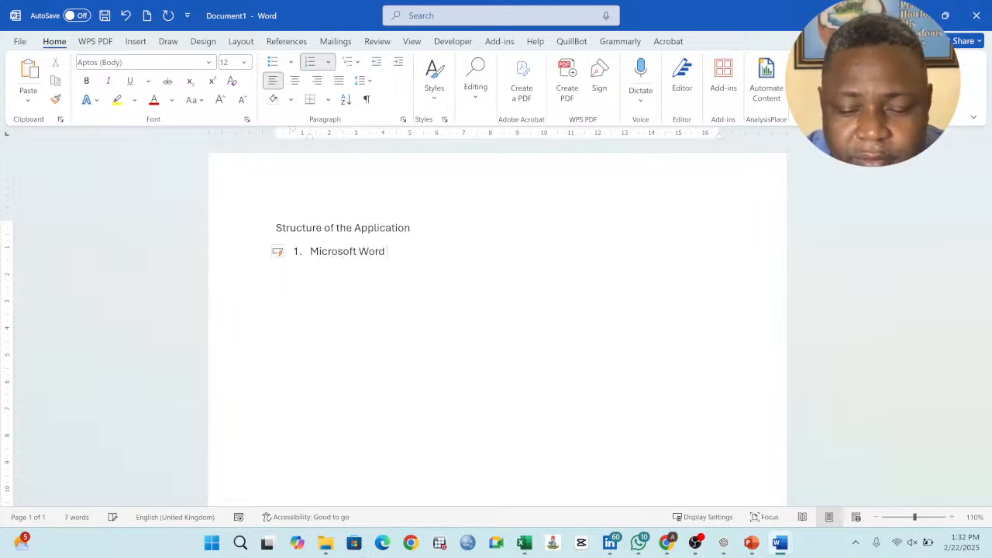
Complete the first list item with the description "– it is a Word Processing application".
text( - it is a )
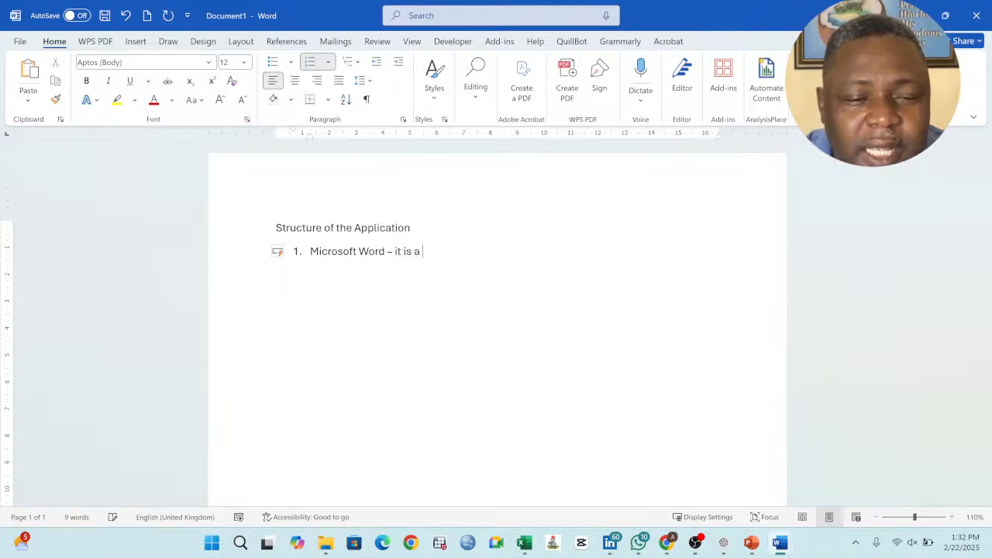
text(Word)
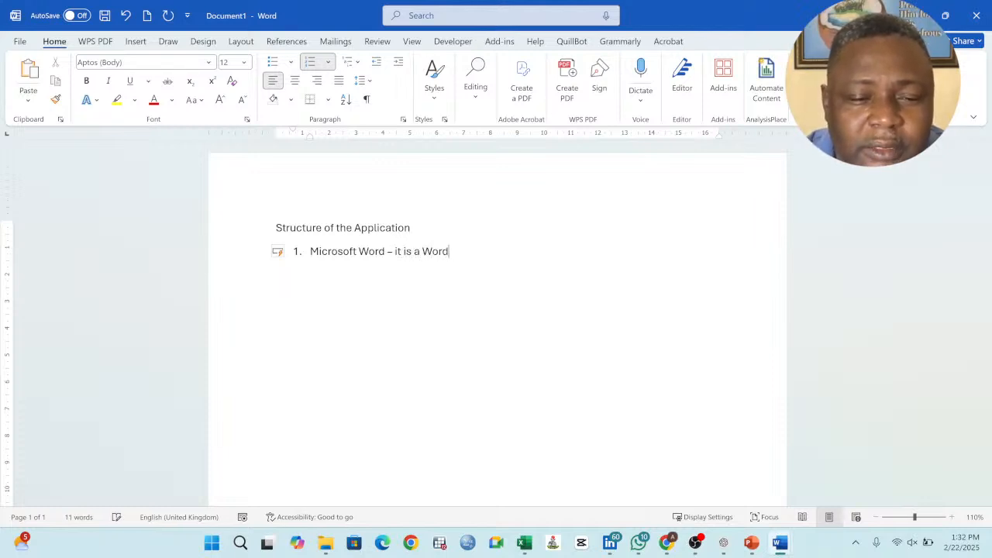
text( Prec)
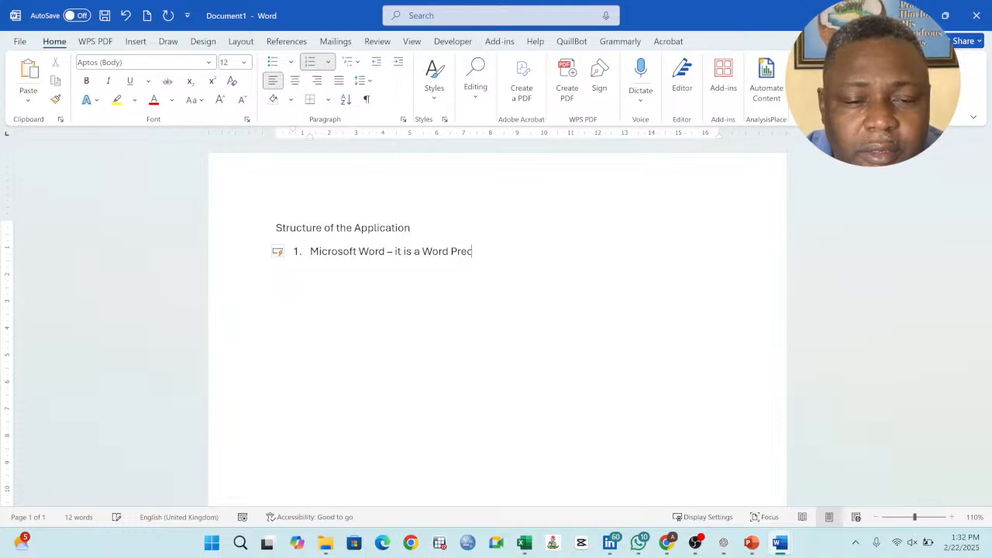
key(BackSpace)
key(BackSpace)
text(ocess)
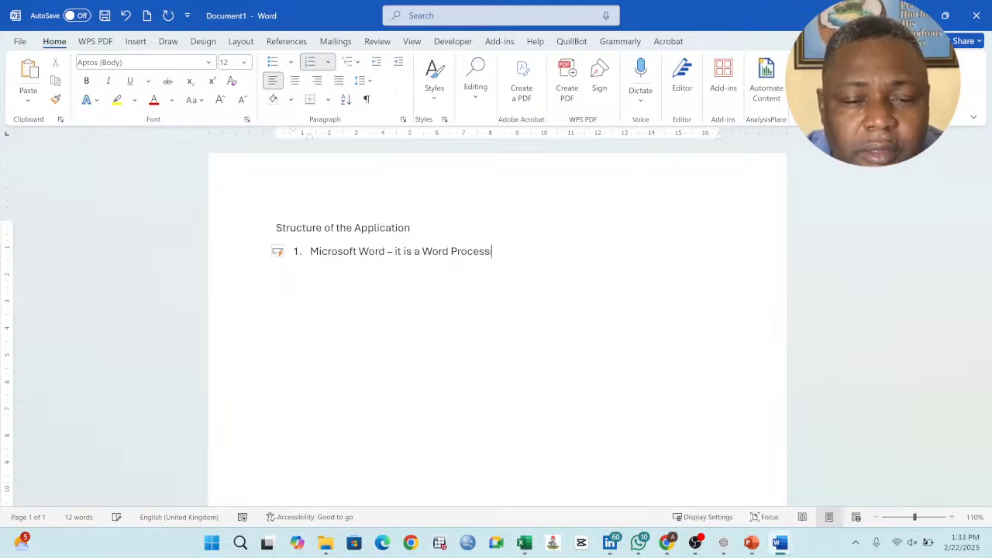
text(ing app)
key(BackSpace)
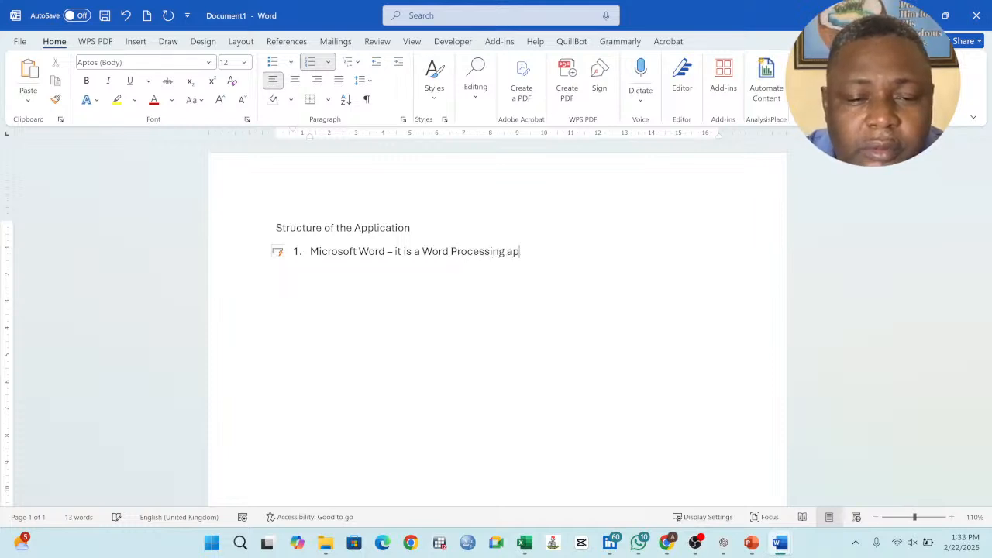
text(plicaion)
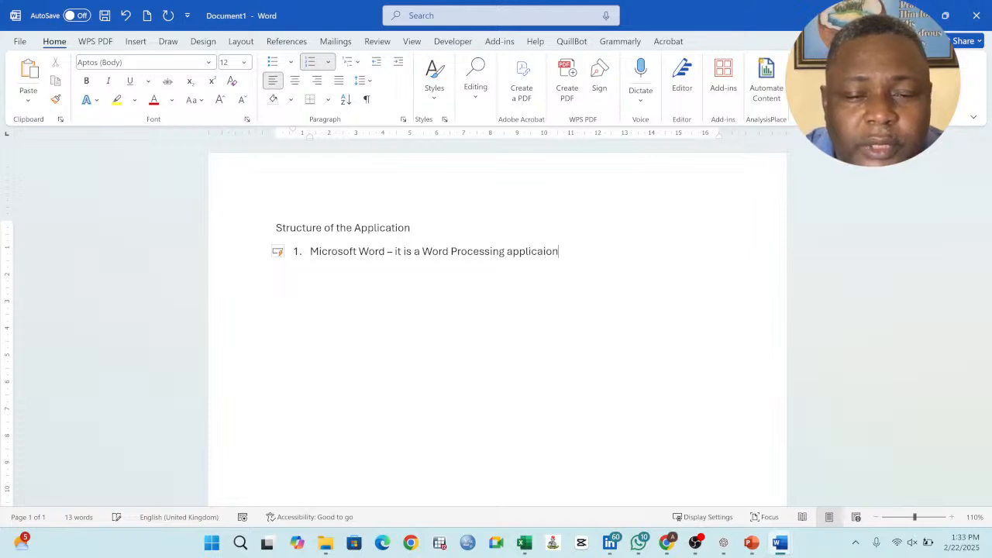
key(BackSpace)
key(BackSpace)
key(BackSpace)
text(tion)
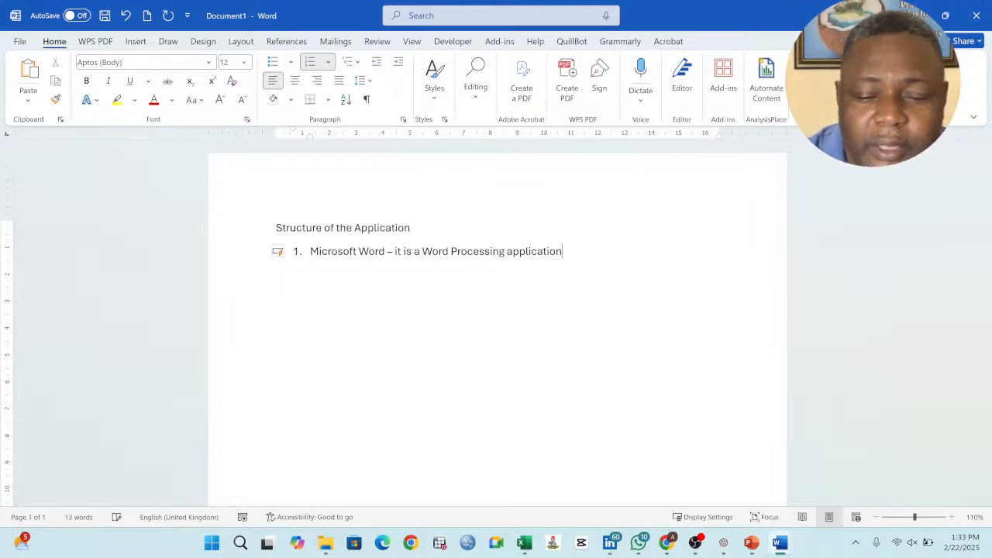
Add the second numbered item "Document – this is a file in Microsoft Word".
key(Return)
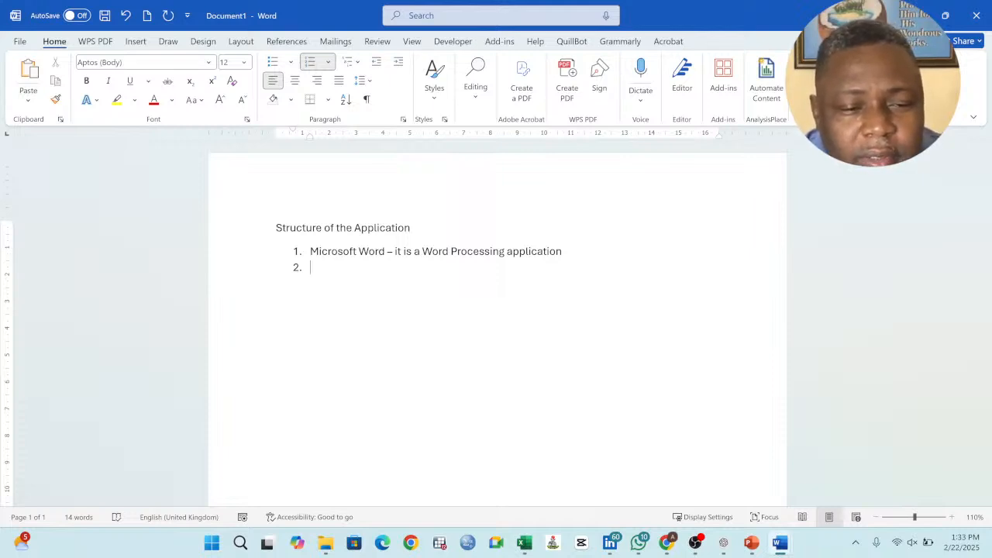
text(Document )
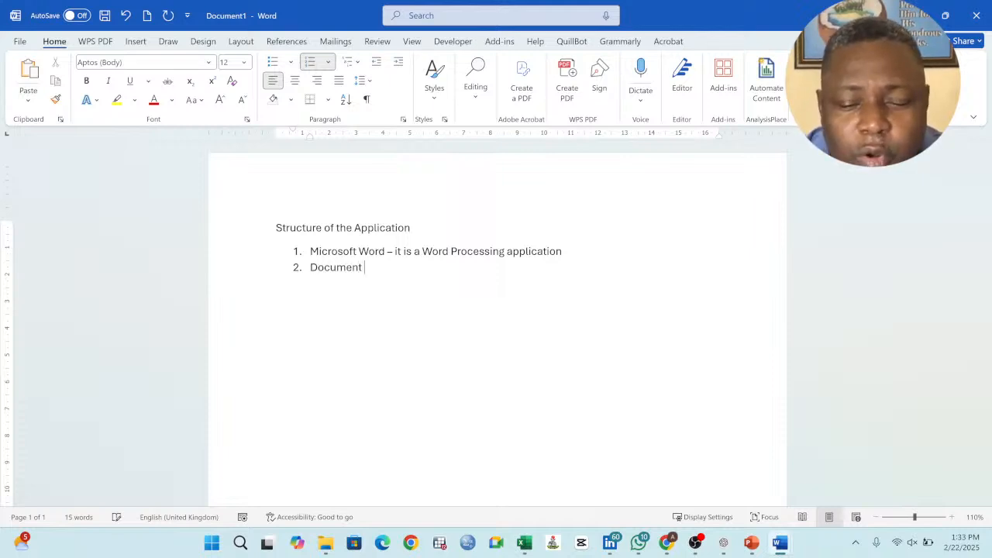
text(-this )
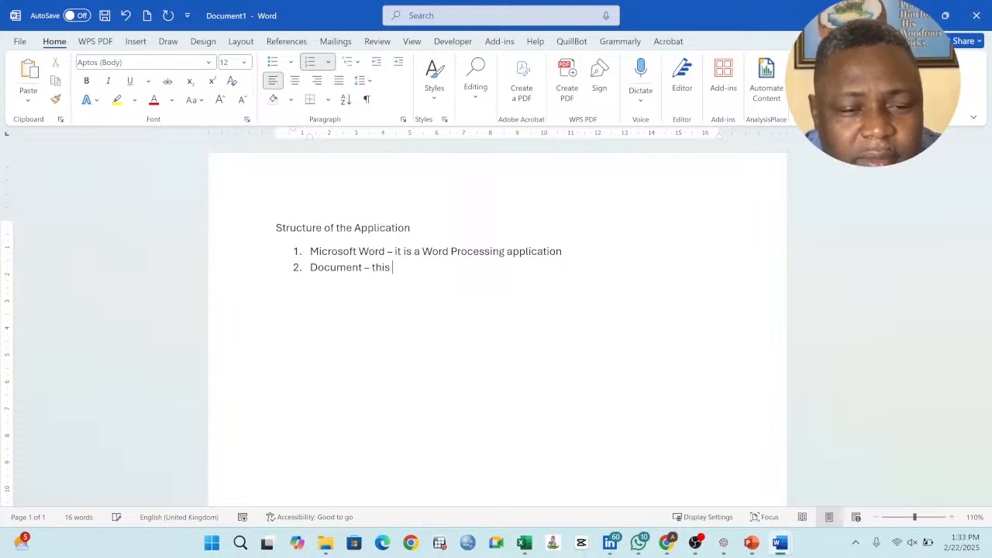
text(is a file )
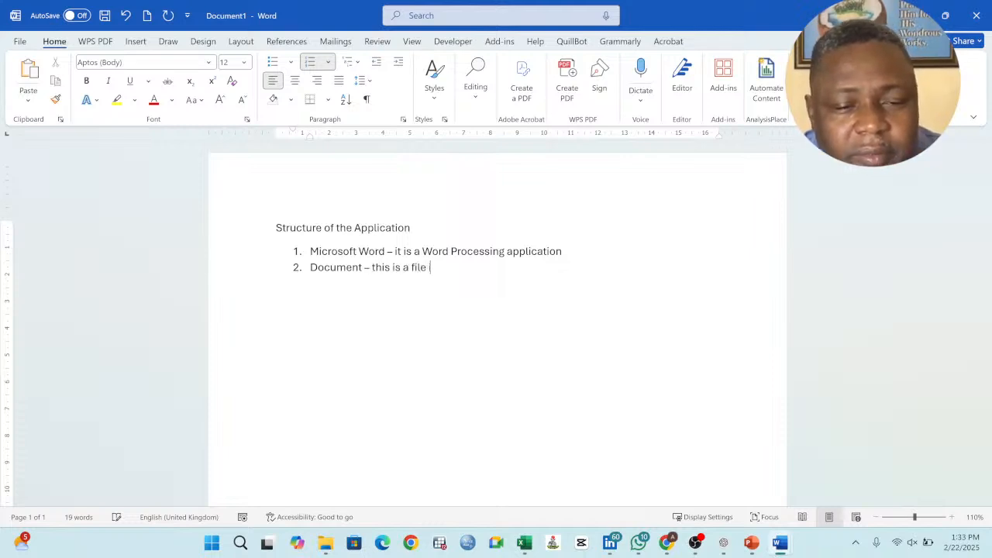
text(in Microsoft Word)
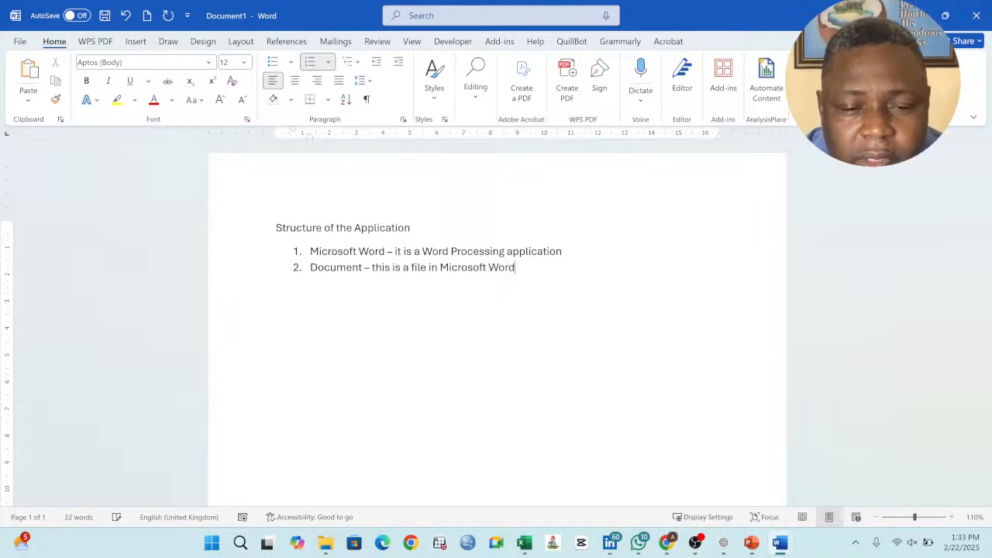
Add the third numbered item "Page – a unit of the Document".
key(Return)
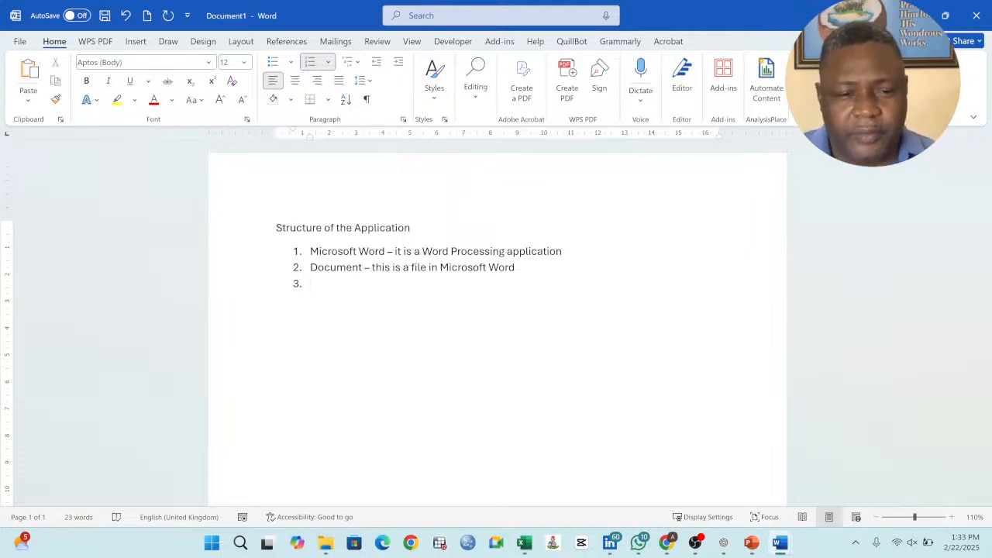
text(Pa)
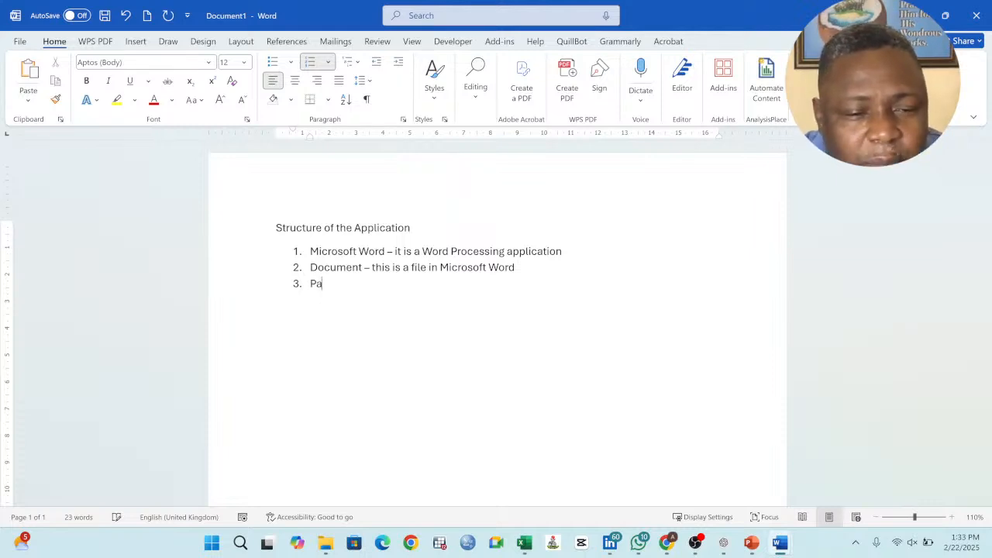
text(ge )
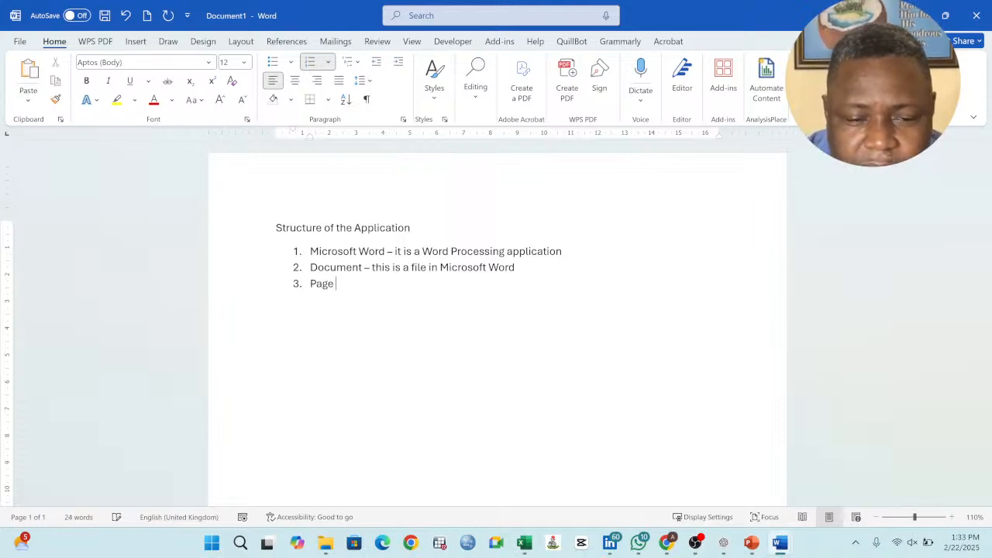
text(- a )
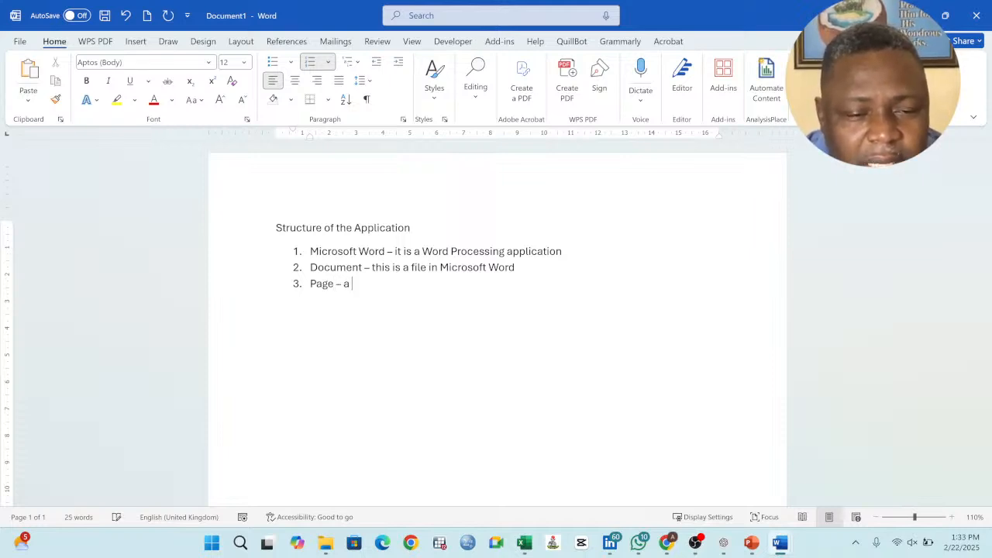
text(uiit of the )
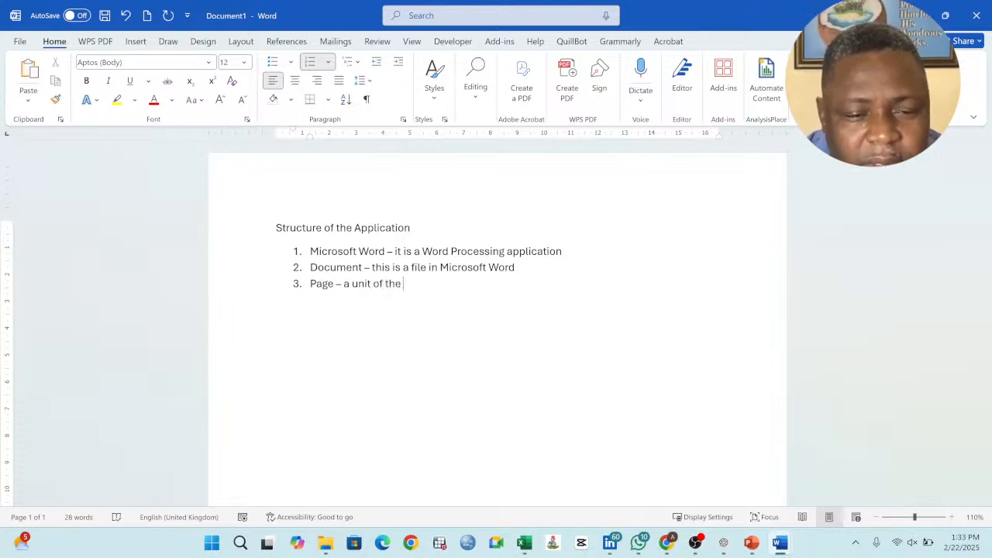
text(Document)
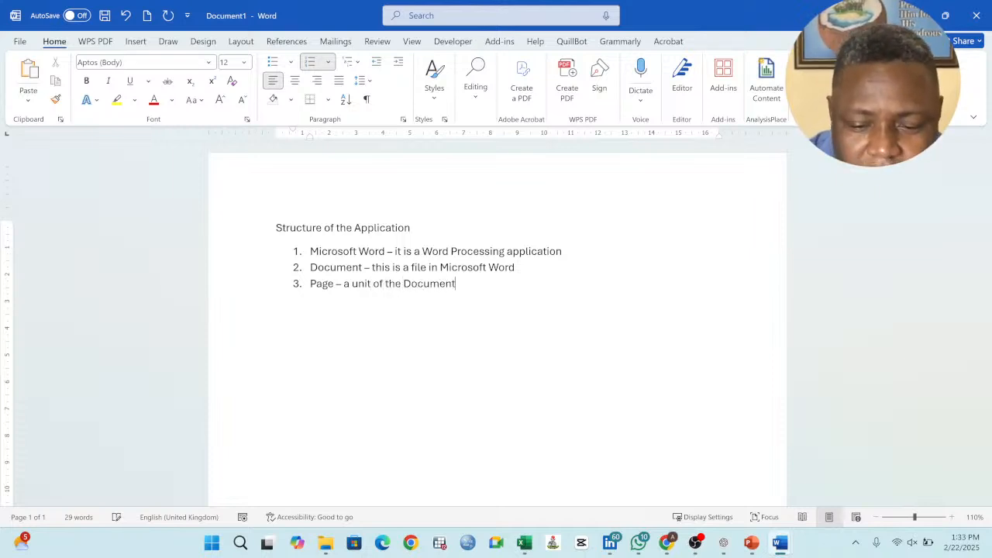
Add the fourth numbered item "Sessions – you can session on your page".
key(Return)
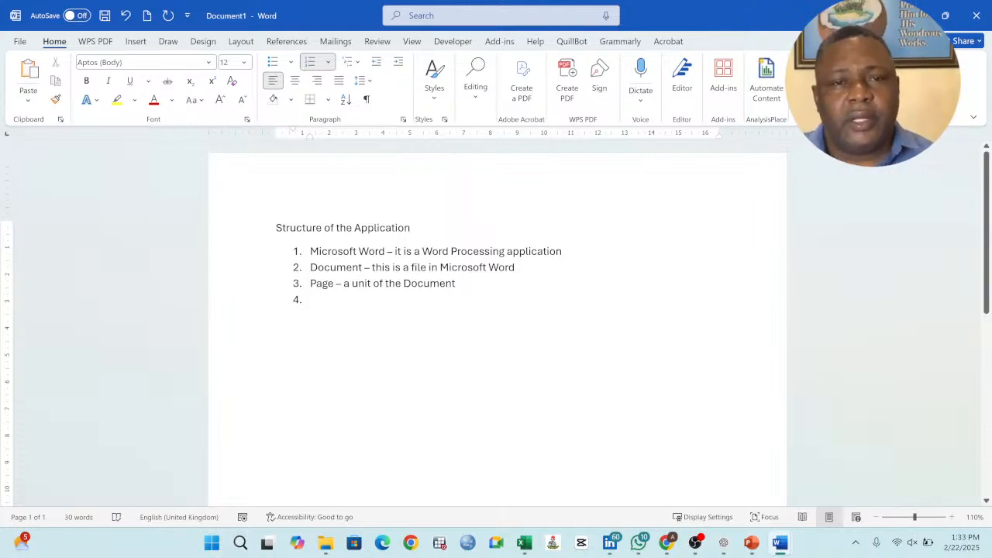
text(Se)
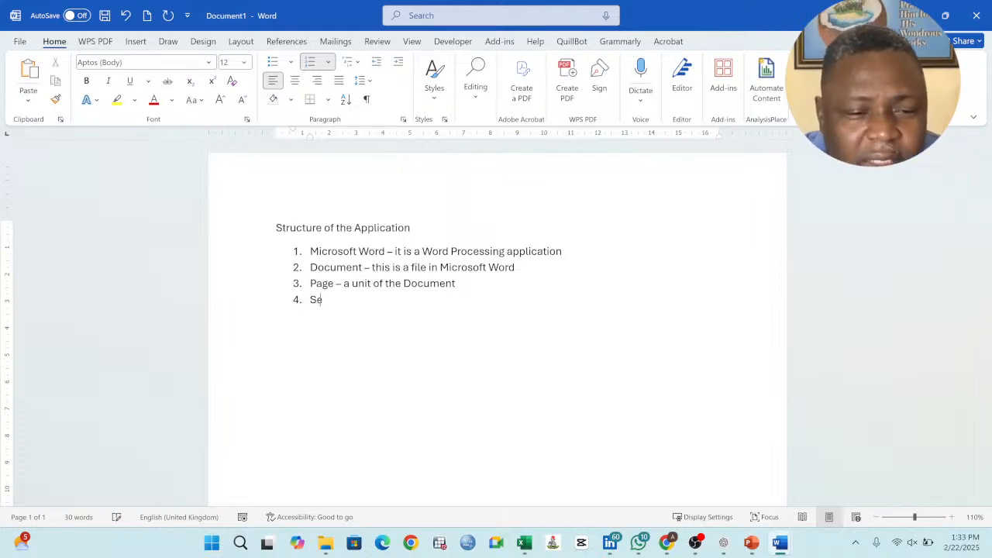
text(ssions -)
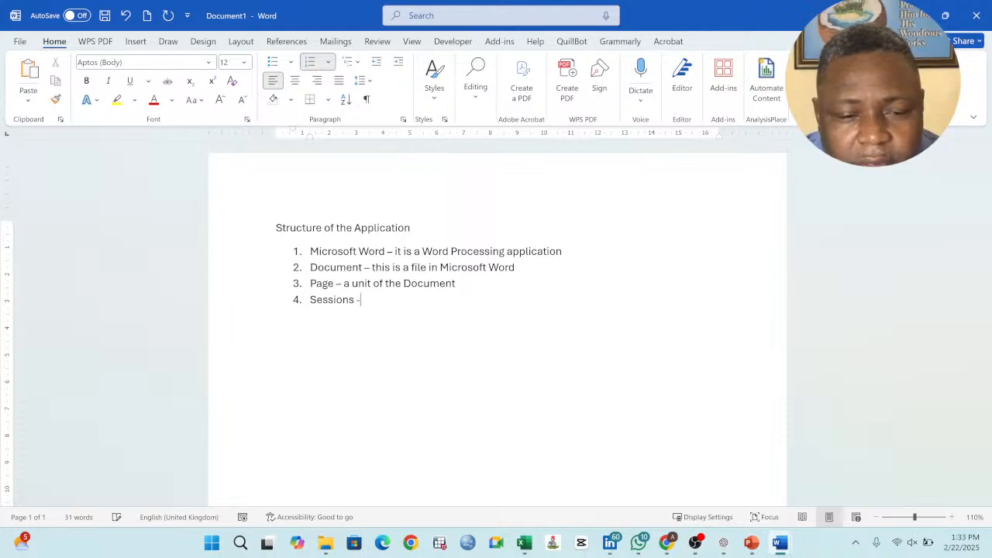
text( you c)
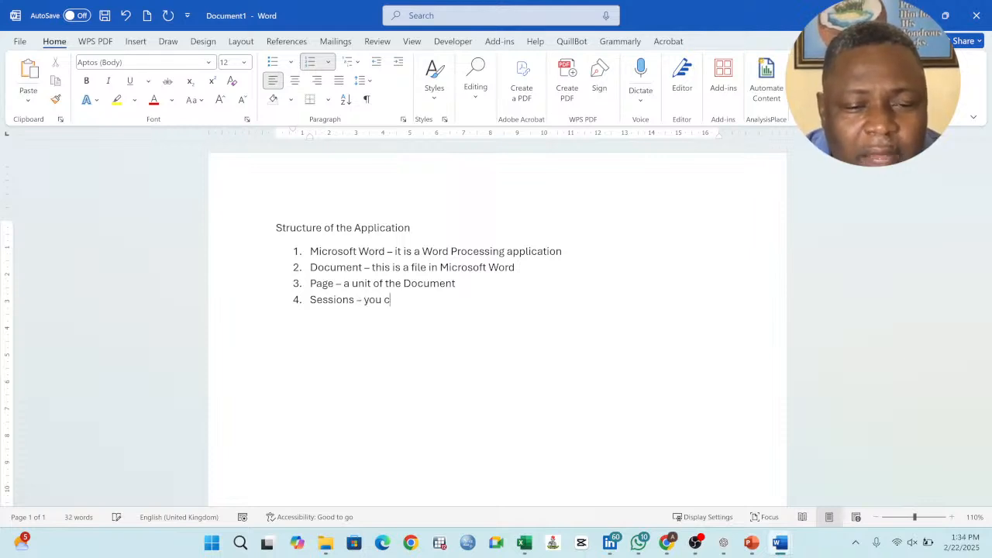
text(an s)
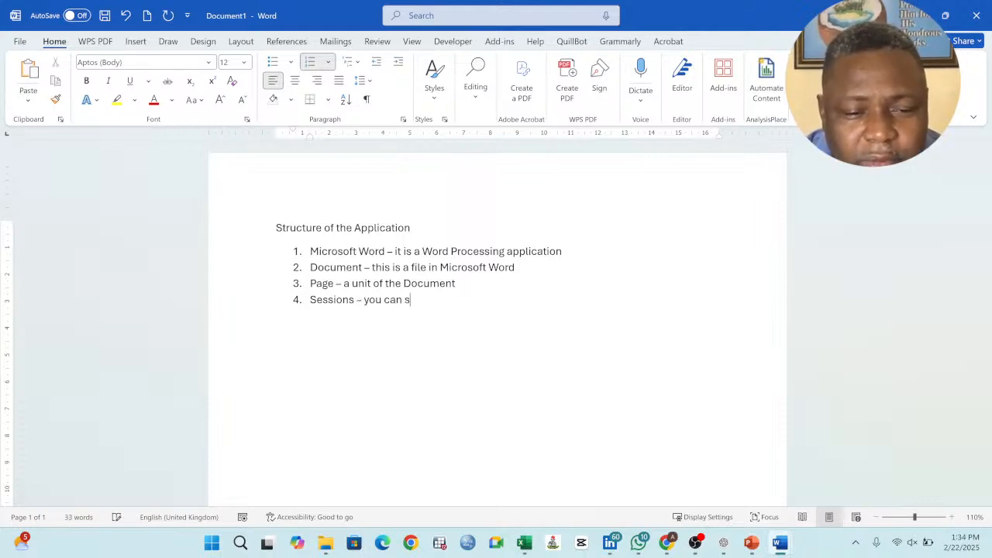
text(ession on your page)
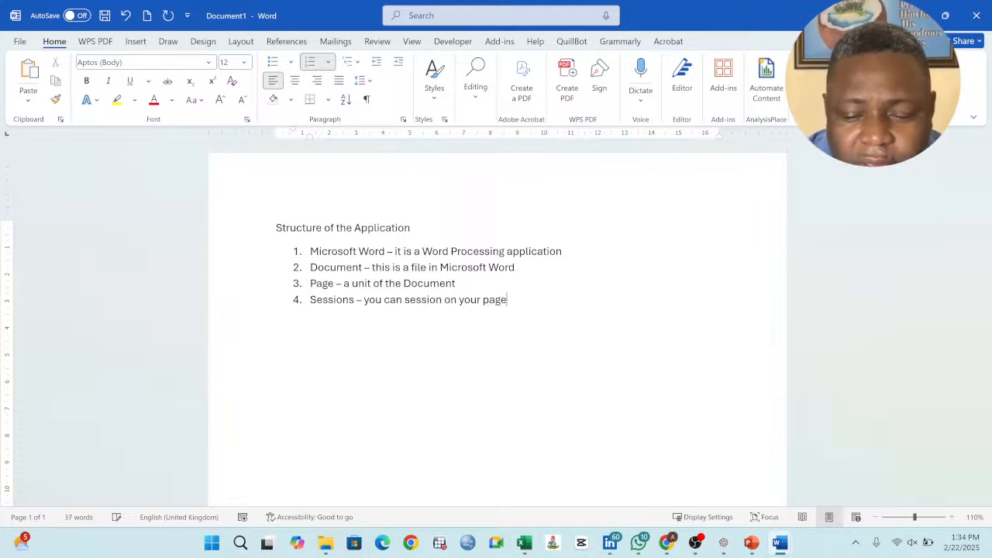
Add the lettered sub-items "Phrase" and "Sentence" under the Sessions item.
key(Return)
key(Tab)
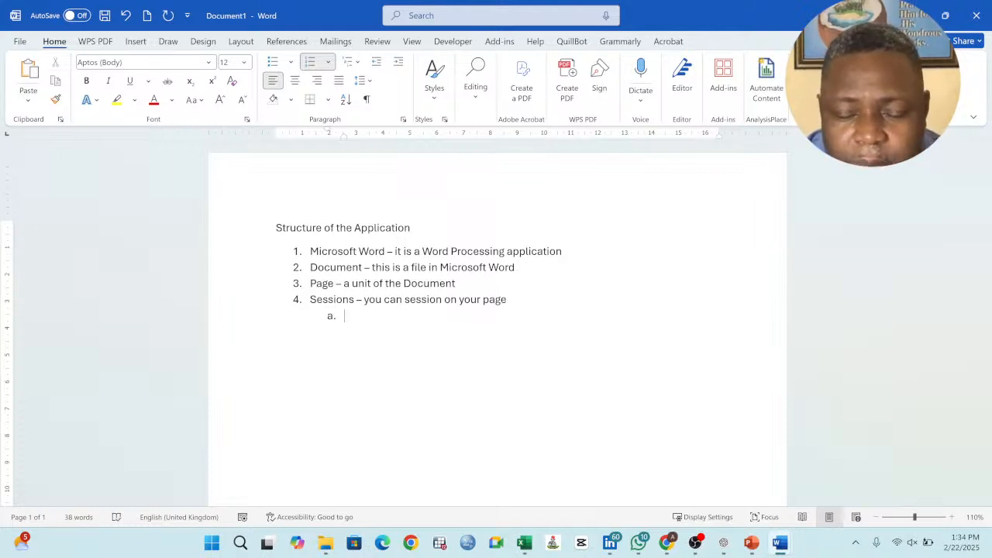
text(Phrase)
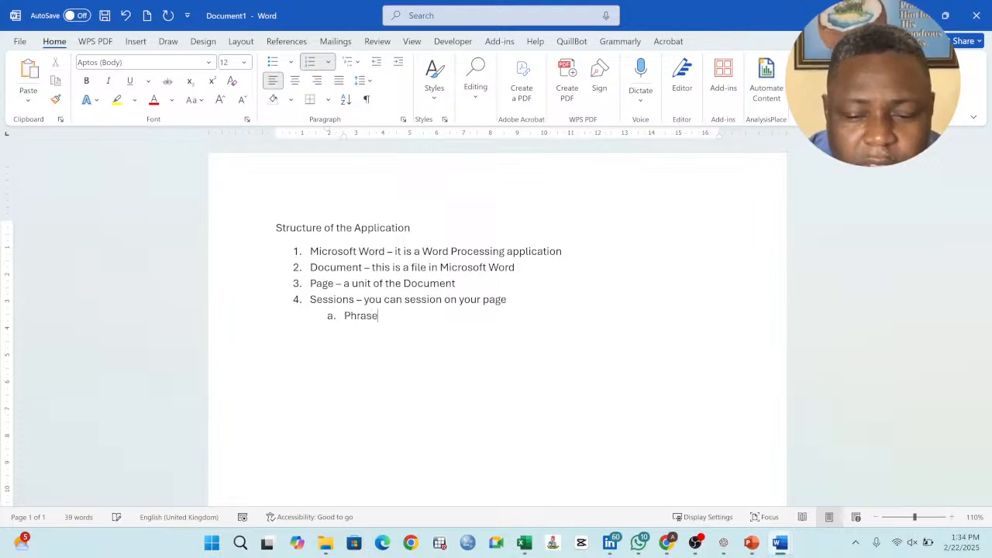
key(Return)
text(Sent)
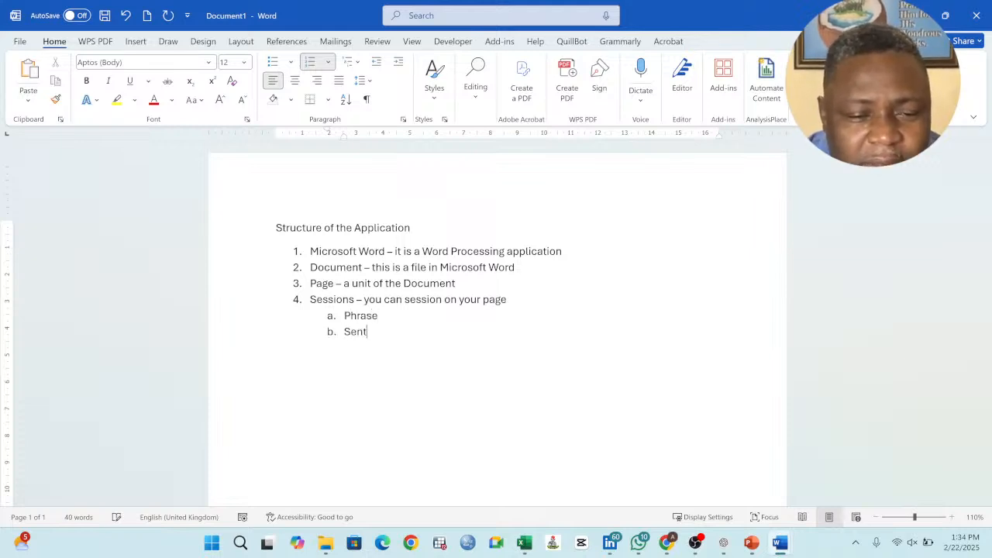
text(ence)
Extend sub-item b so that it reads "Sentence, which could a Paragraph".
key(Return)
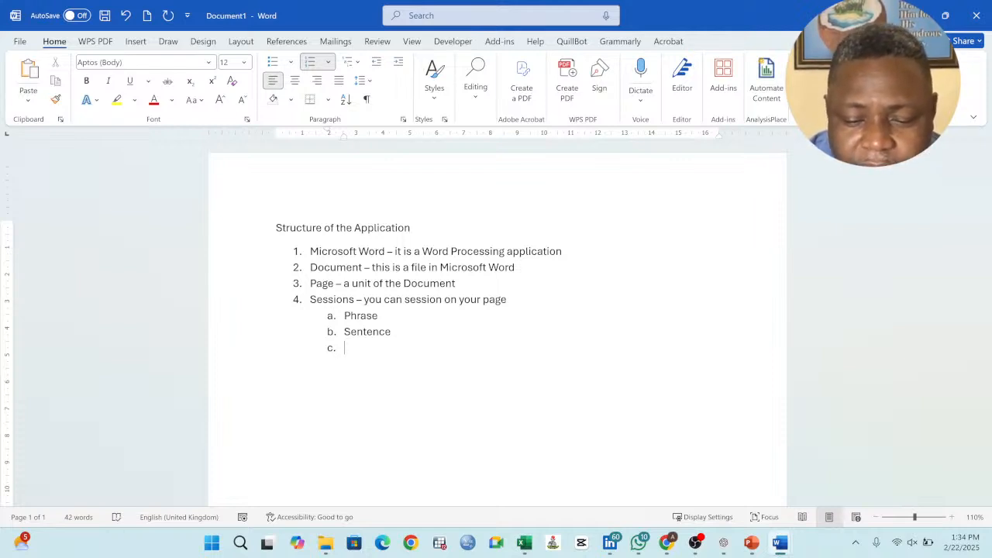
key(BackSpace)
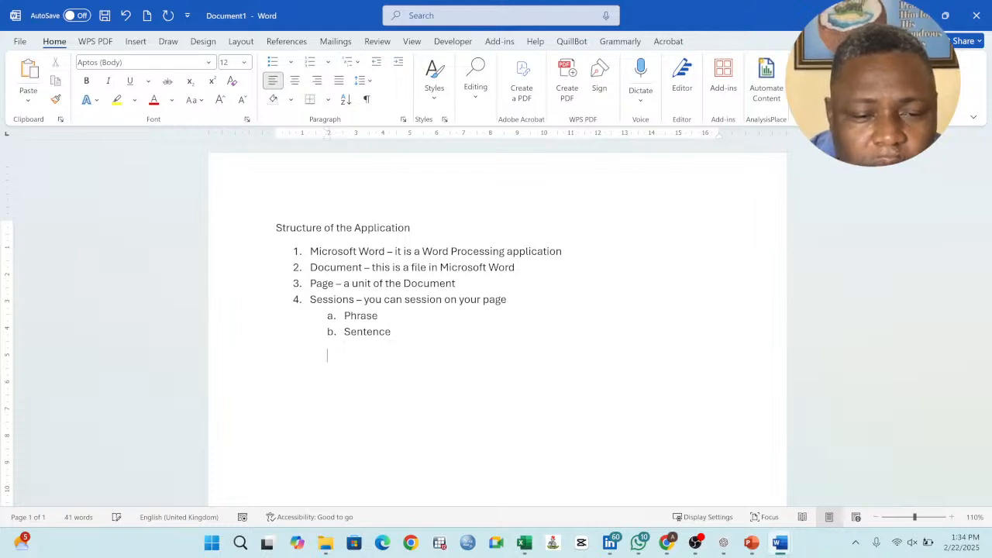
key(BackSpace)
text(, w)
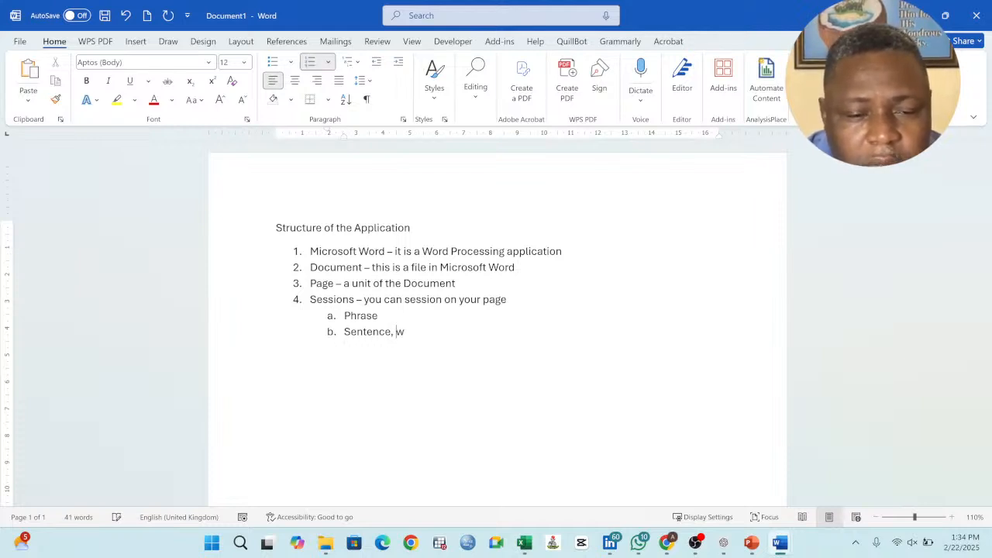
text(hich could)
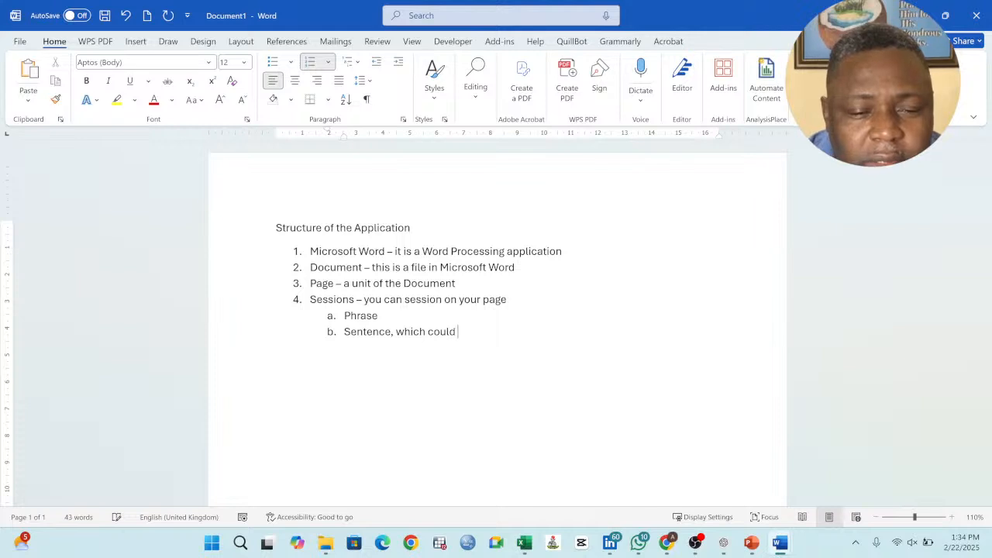
text( a Par)
key(BackSpace)
key(BackSpace)
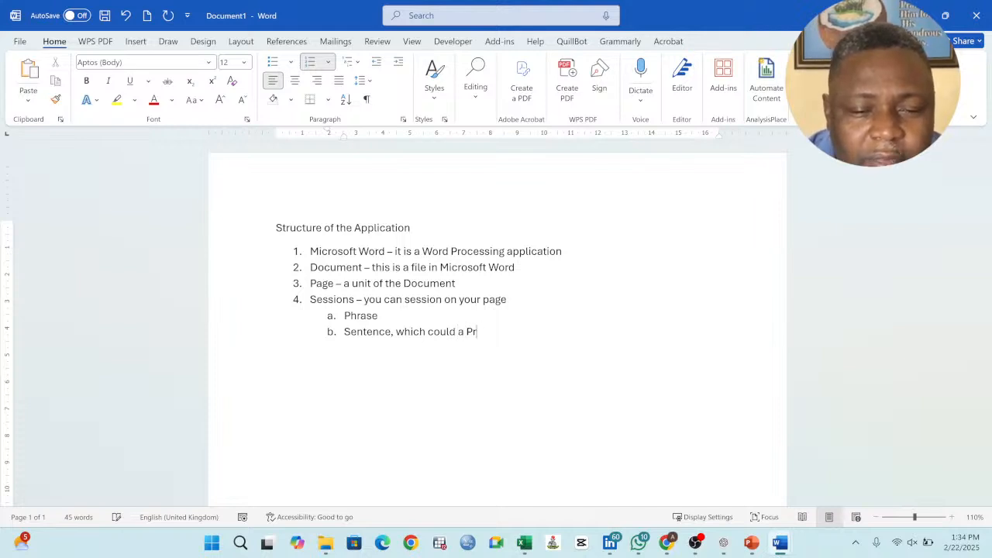
text(aragra)
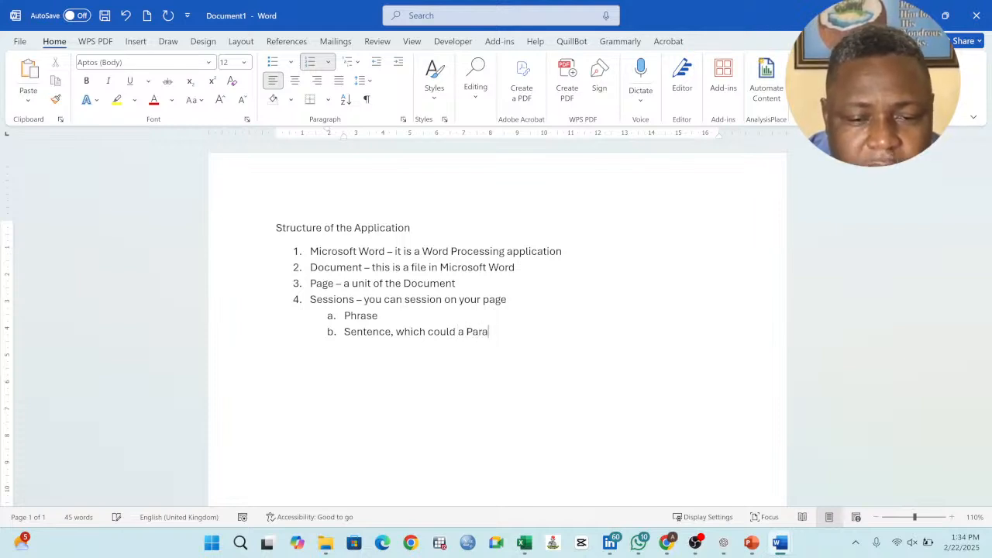
text(ph)
Add the third lettered sub-item "Text" and end the list with a plain paragraph below it.
key(Return)
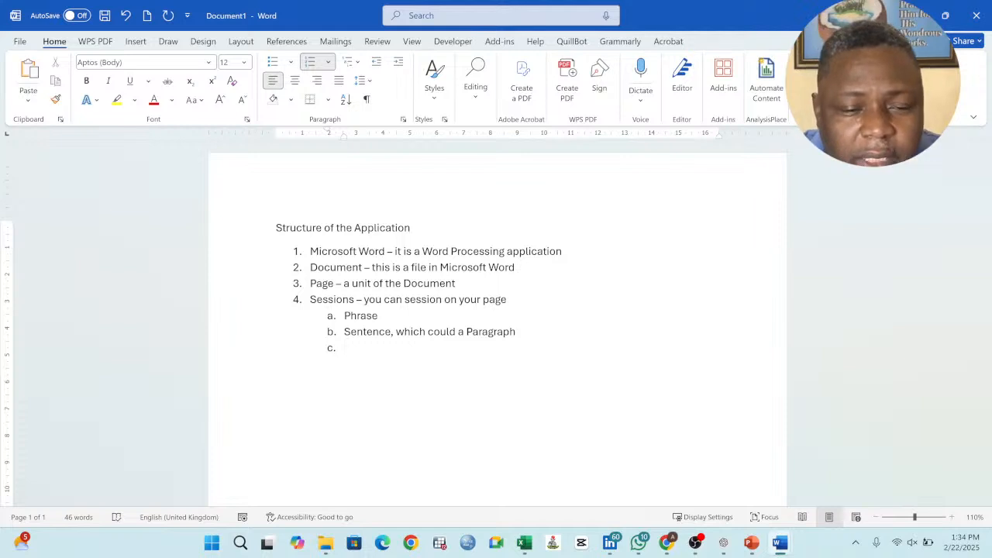
text(Text)
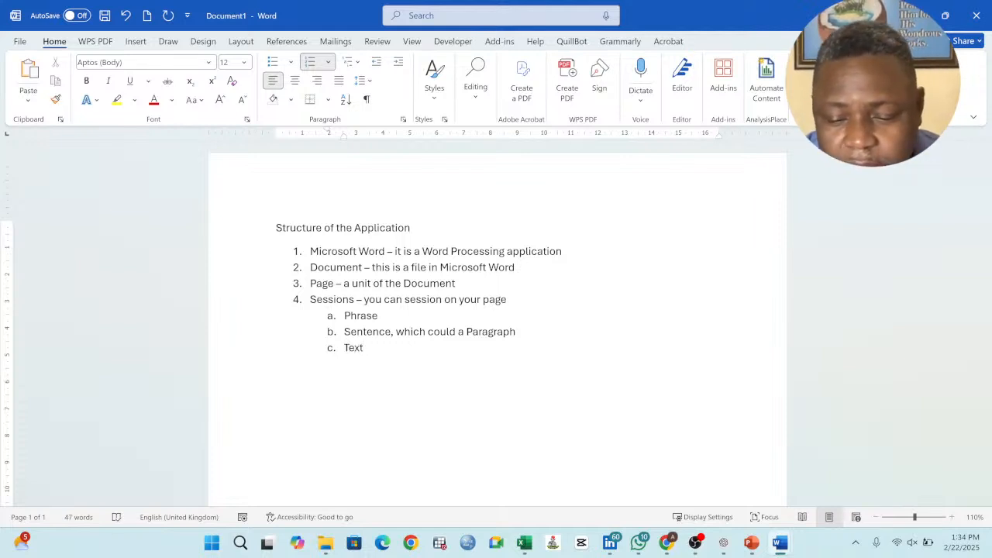
key(Return)
key(shift+Tab)
key(Return)
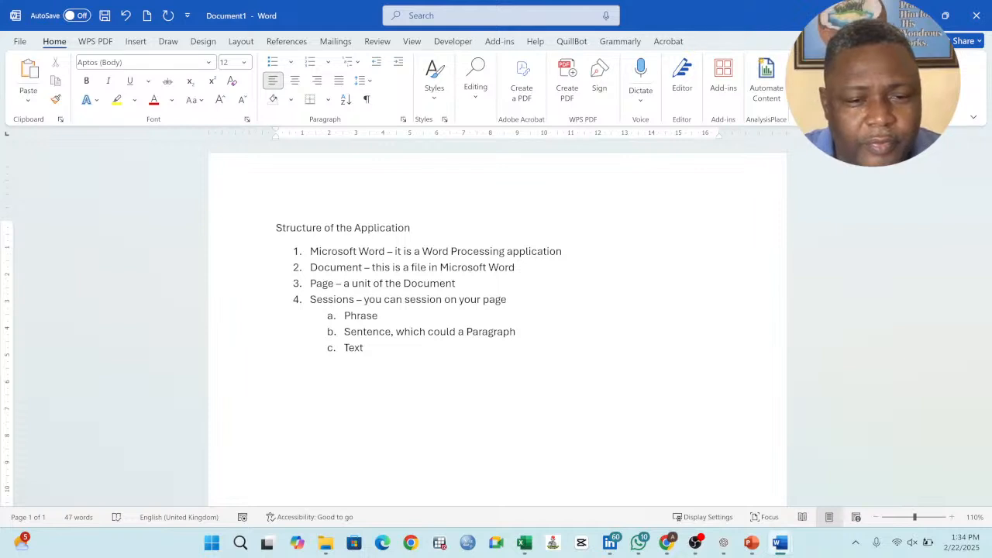
Make the heading "Structure of the Application" bold and set its font size to 14.
click(264, 228)
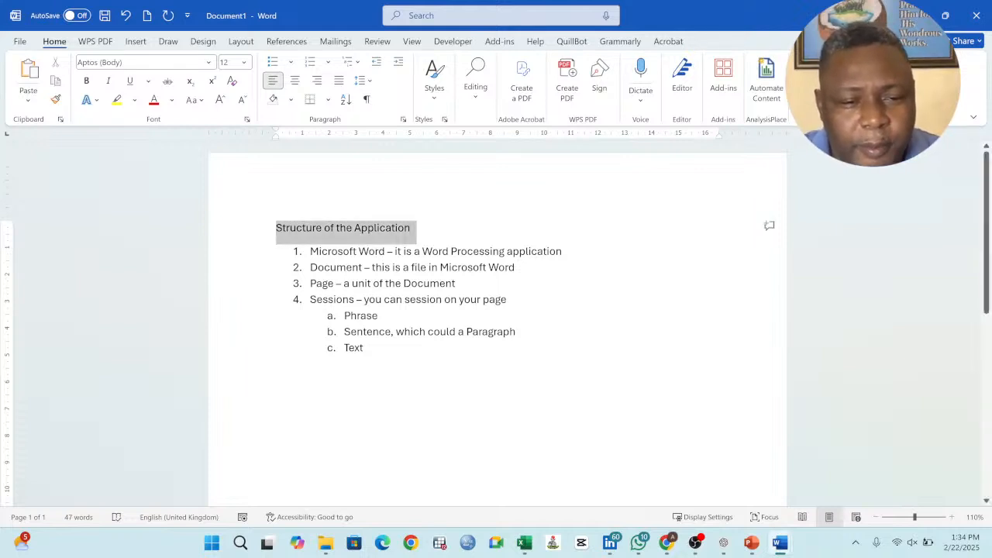
click(282, 205)
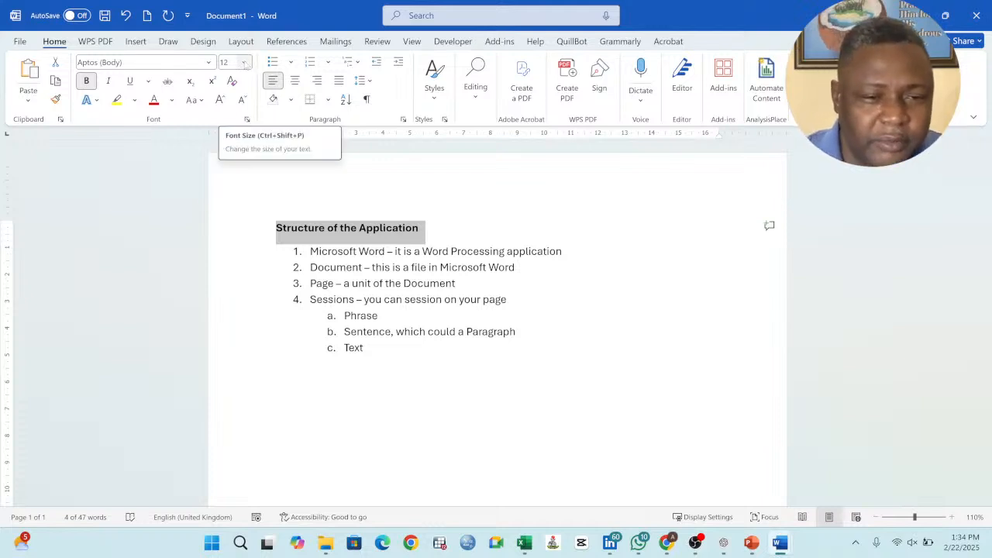
click(245, 63)
click(232, 161)
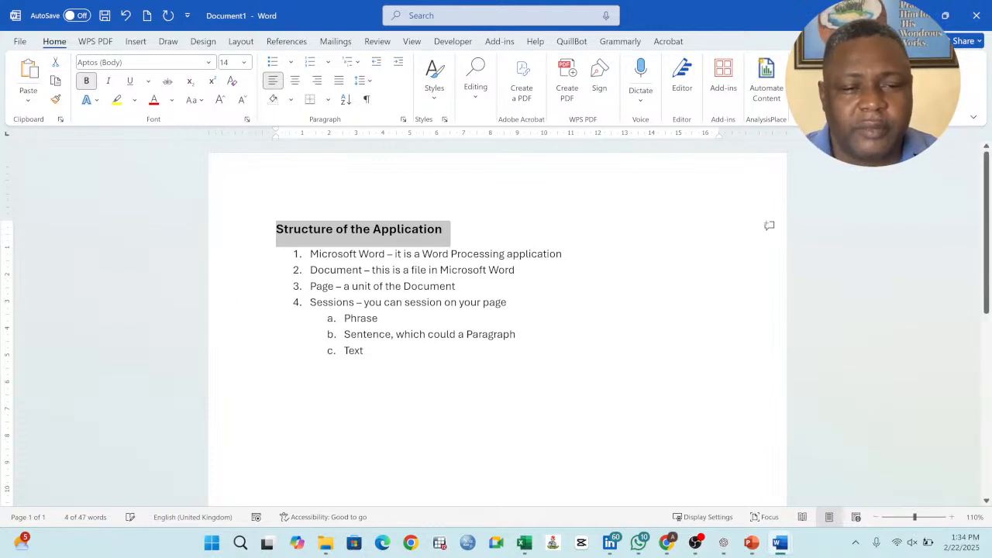
click(364, 351)
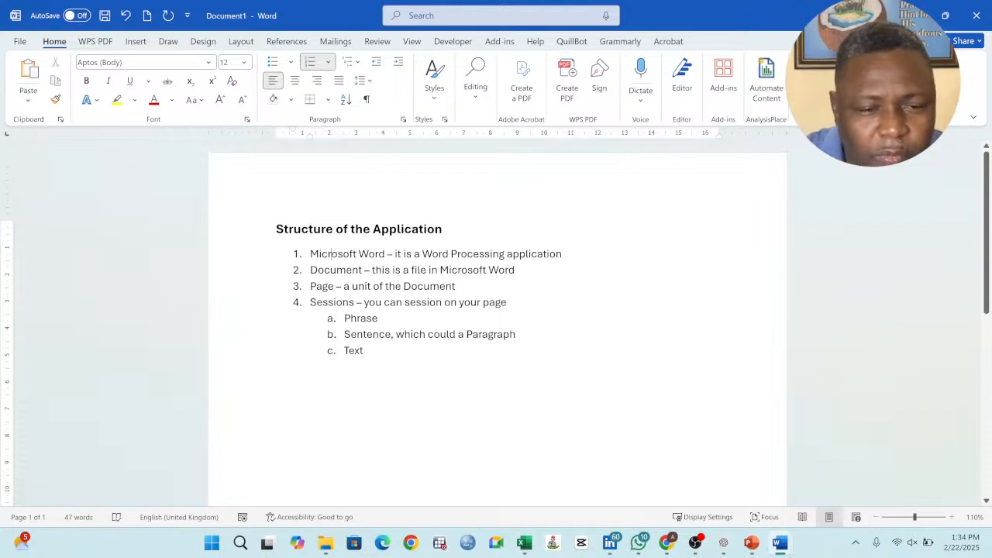
drag(331, 253, 279, 377)
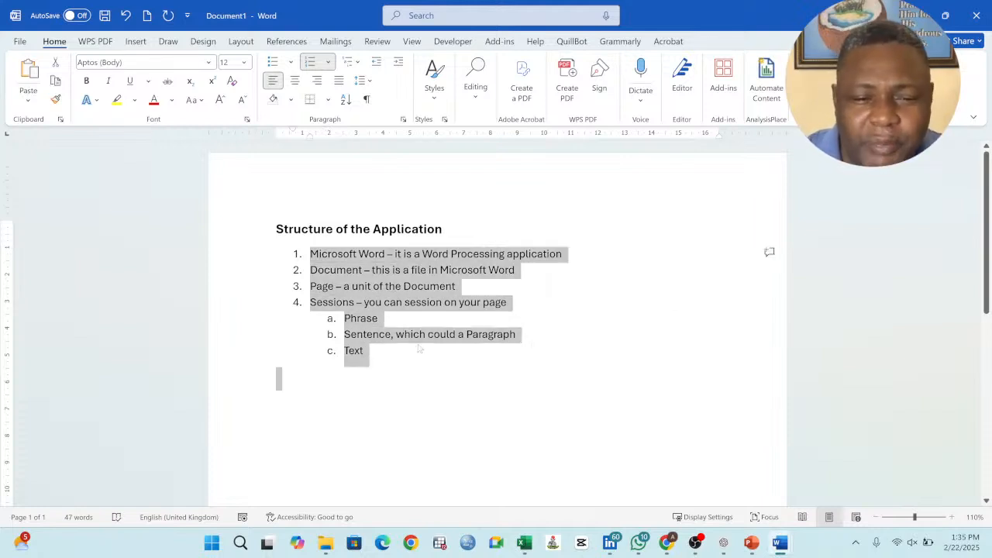
click(404, 303)
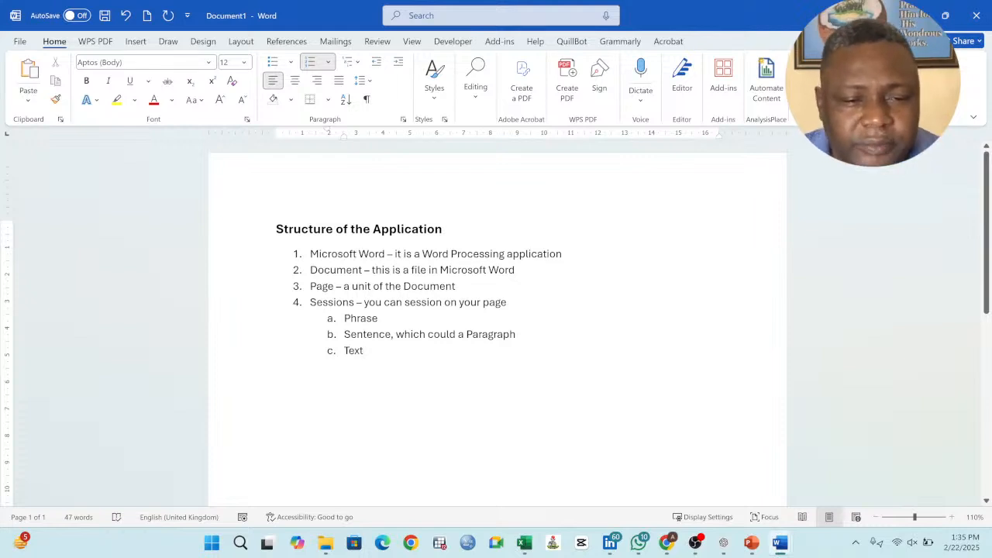
Write the heading "Work Environment of Microsoft Word" below the list, leaving an empty line between them.
key(Return)
key(Return)
key(Return)
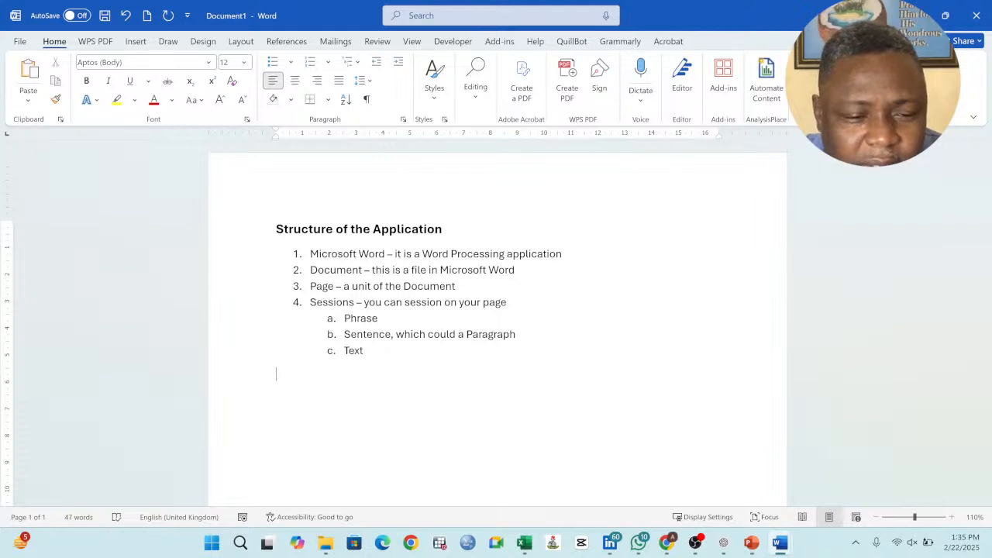
text(Work)
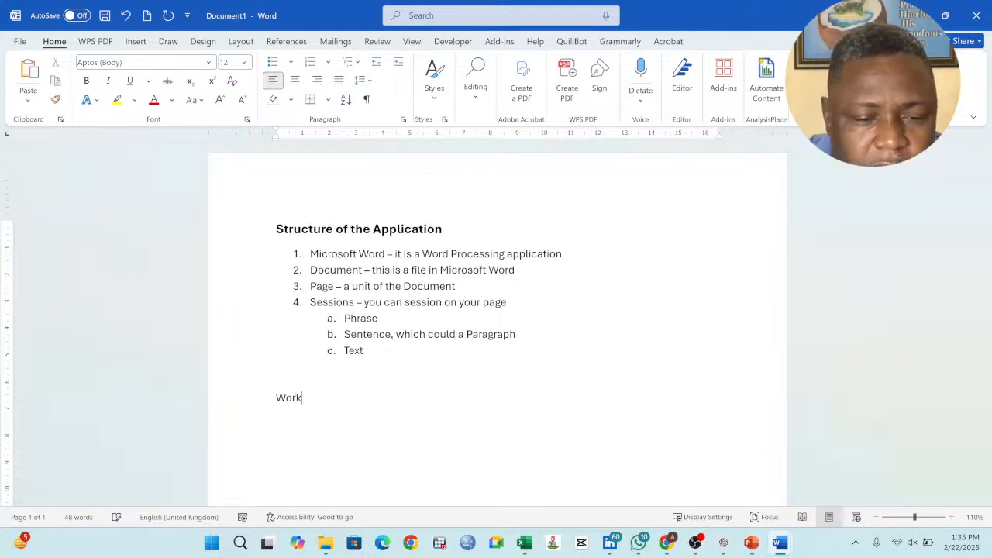
text( Env)
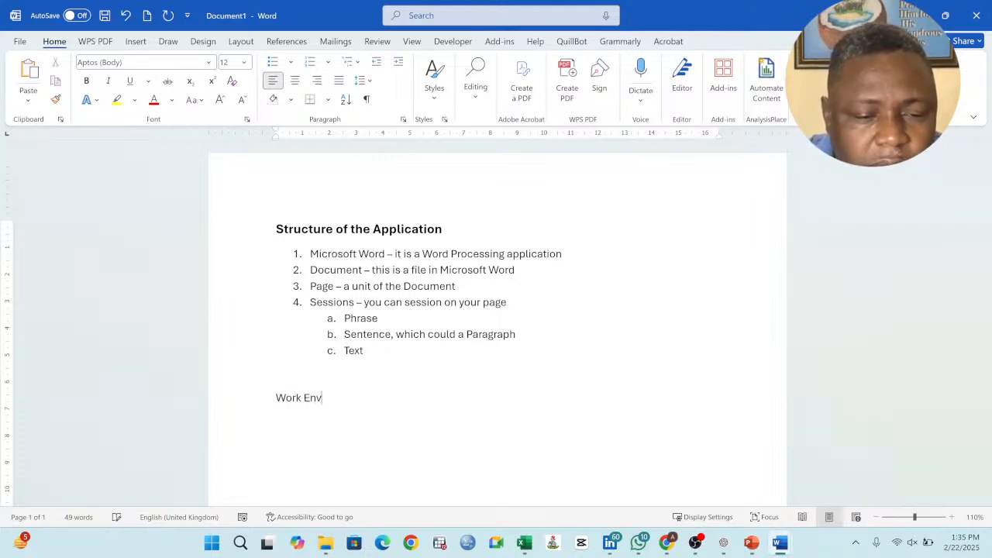
text(ironment of Micr)
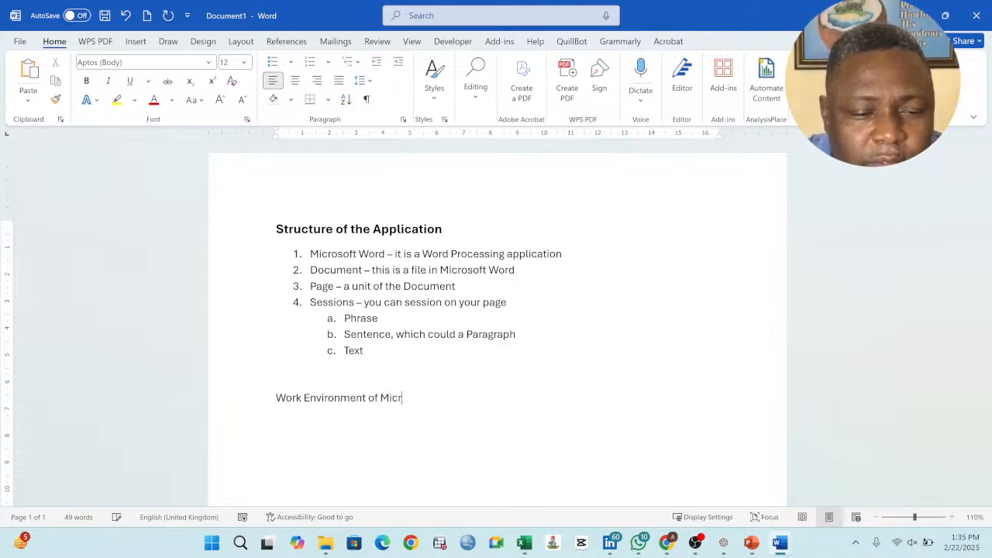
text(osoft Word)
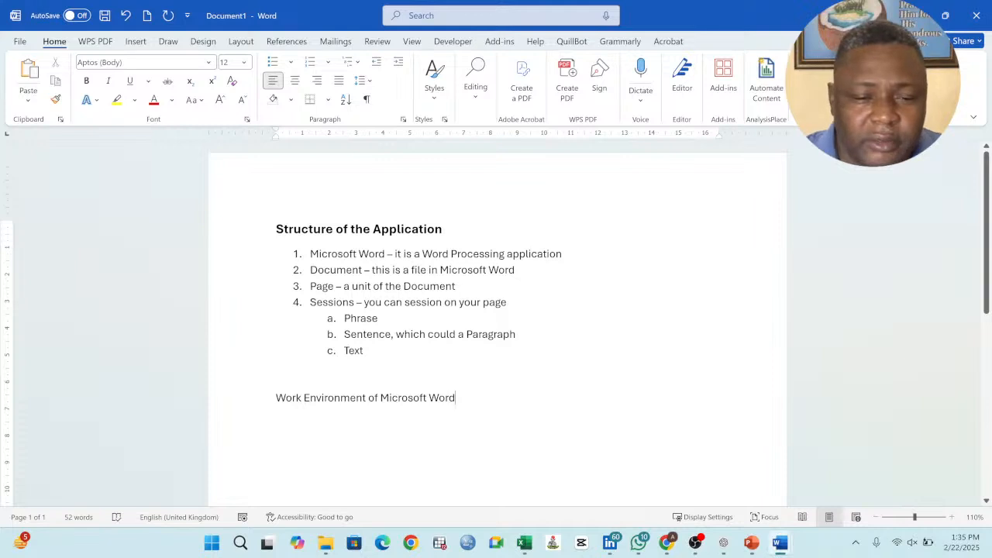
Make the heading "Work Environment of Microsoft Word" bold and set its font size to 14.
drag(465, 398, 276, 397)
click(294, 381)
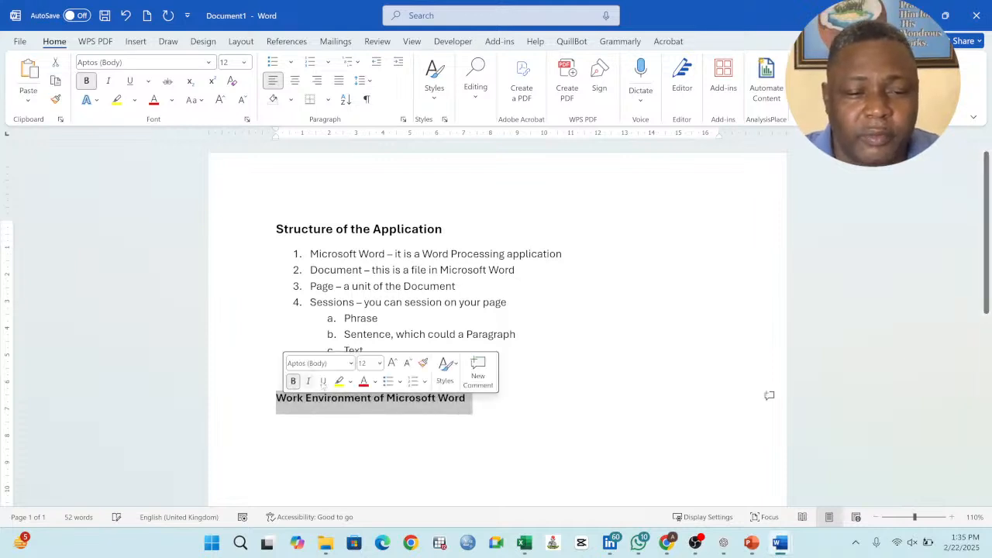
click(379, 363)
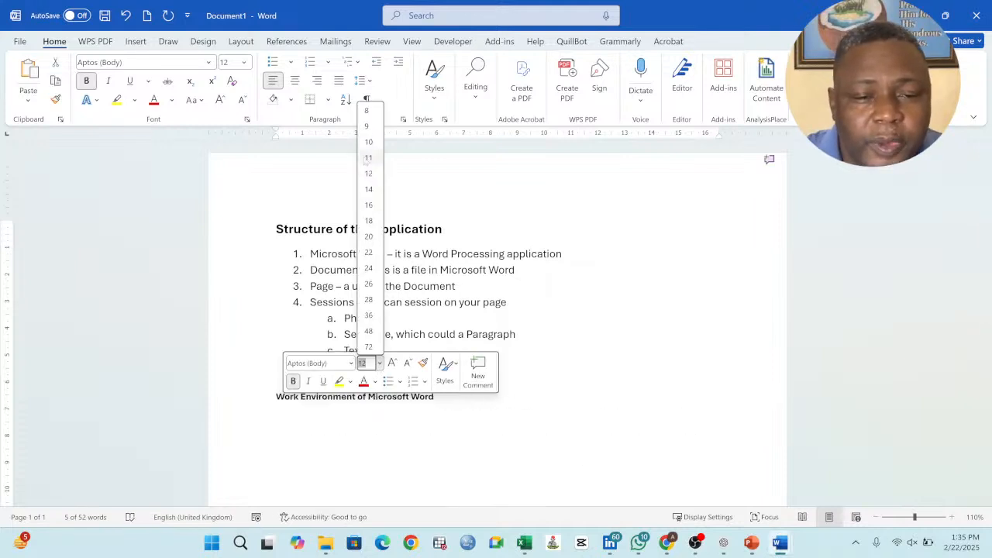
click(368, 190)
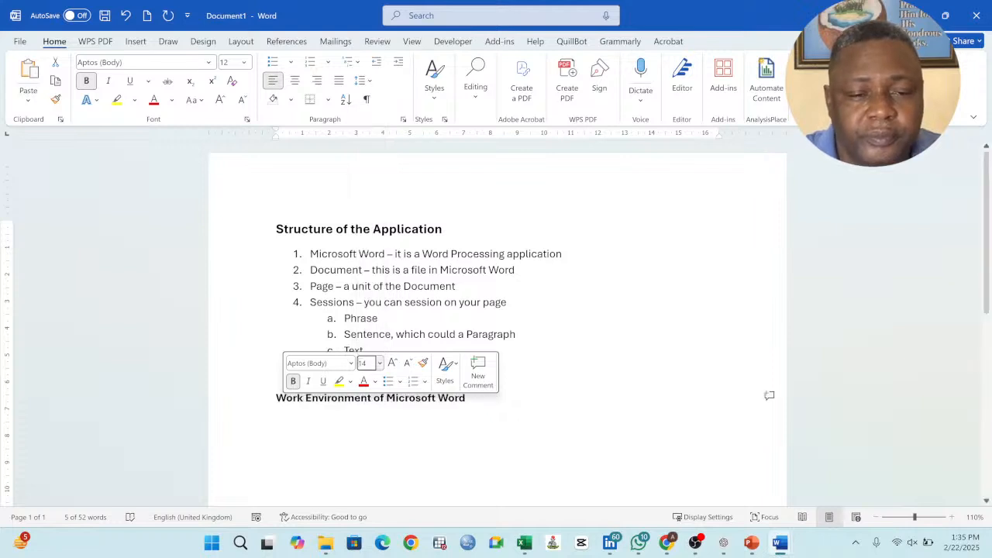
Start a numbered list under the "Work Environment of Microsoft Word" heading with the item "The Ribbon – control panel".
click(352, 422)
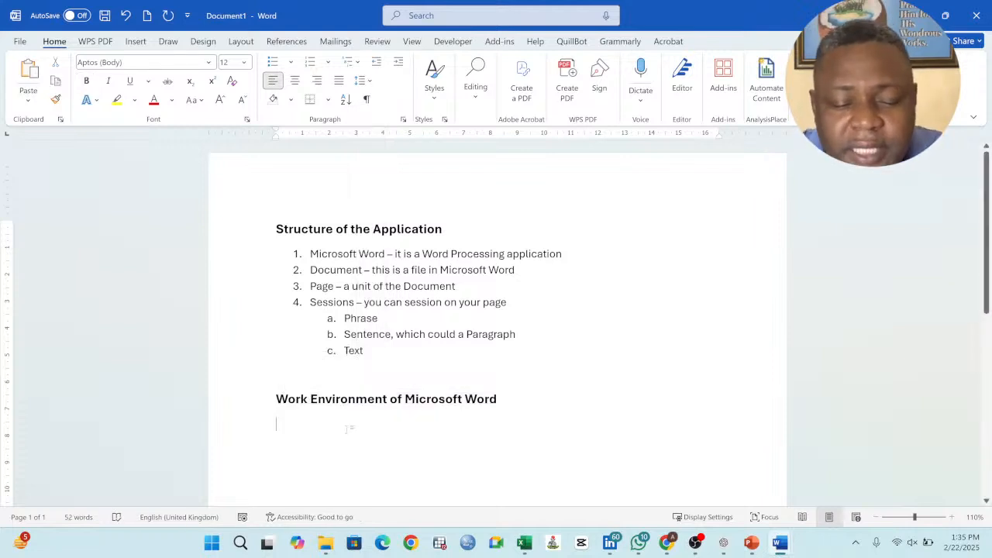
text(1. )
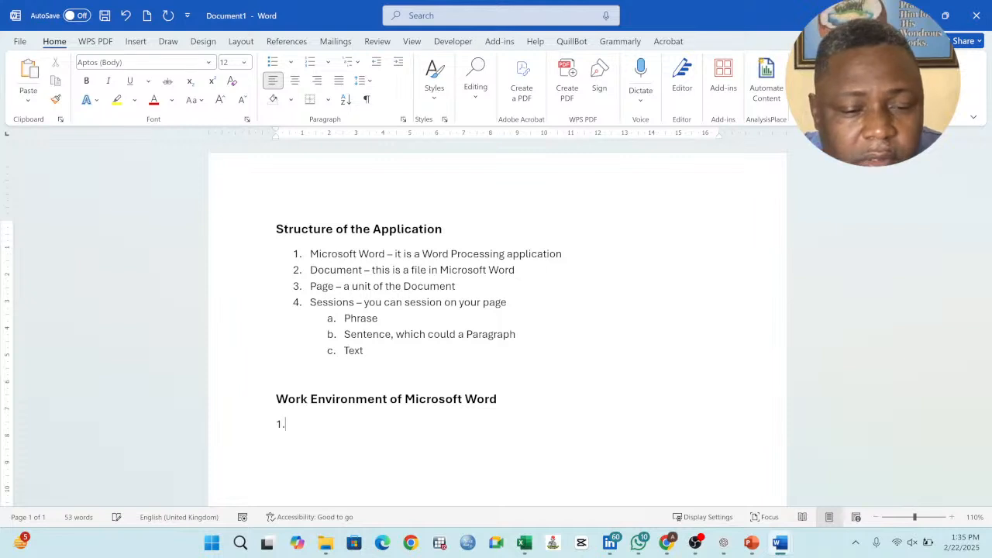
text(The )
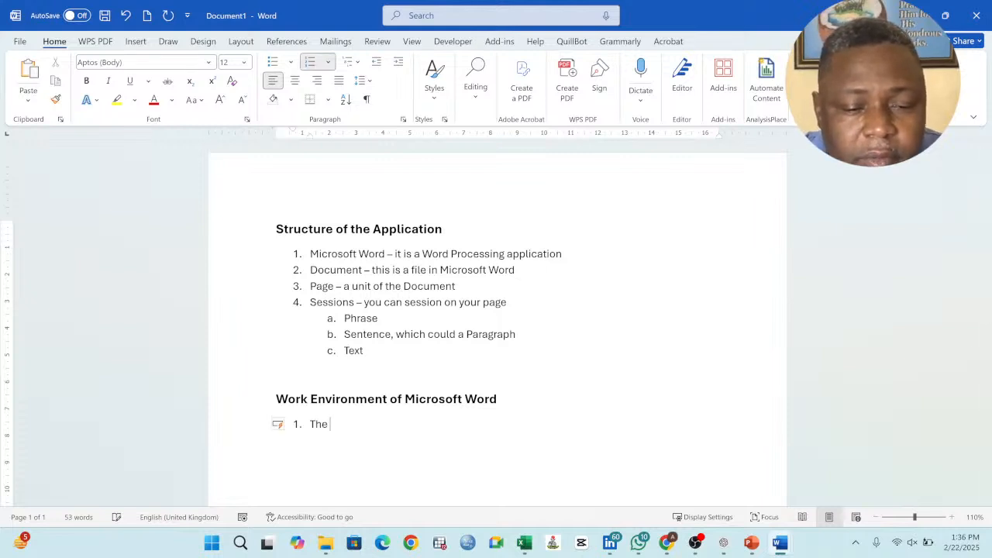
text(Ribbon)
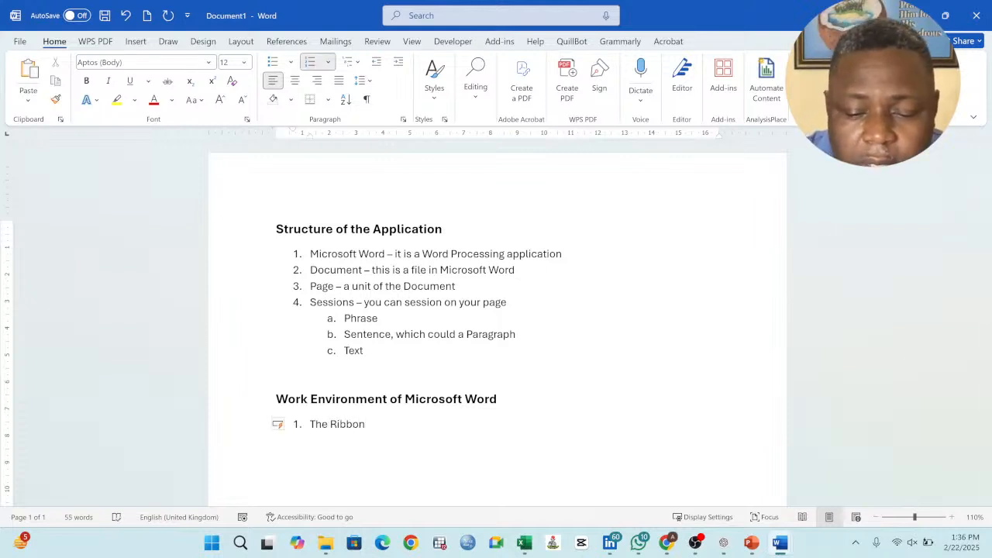
text( - contr)
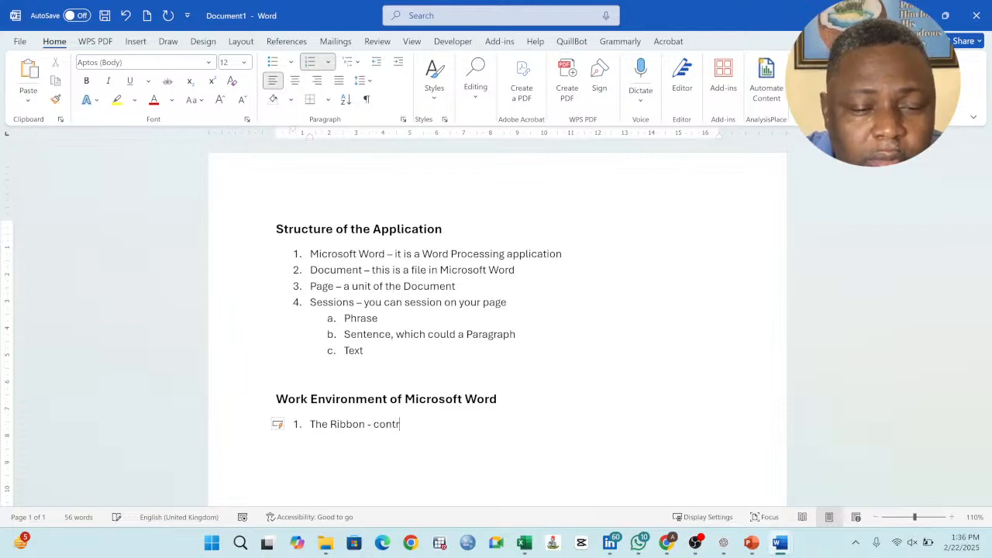
text(ol )
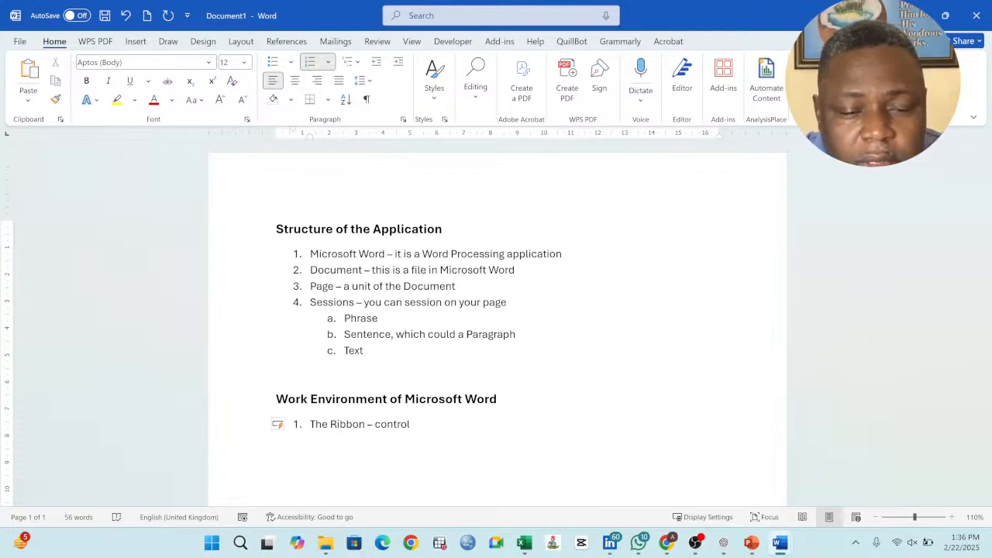
text(pa)
key(BackSpace)
key(BackSpace)
text(pa)
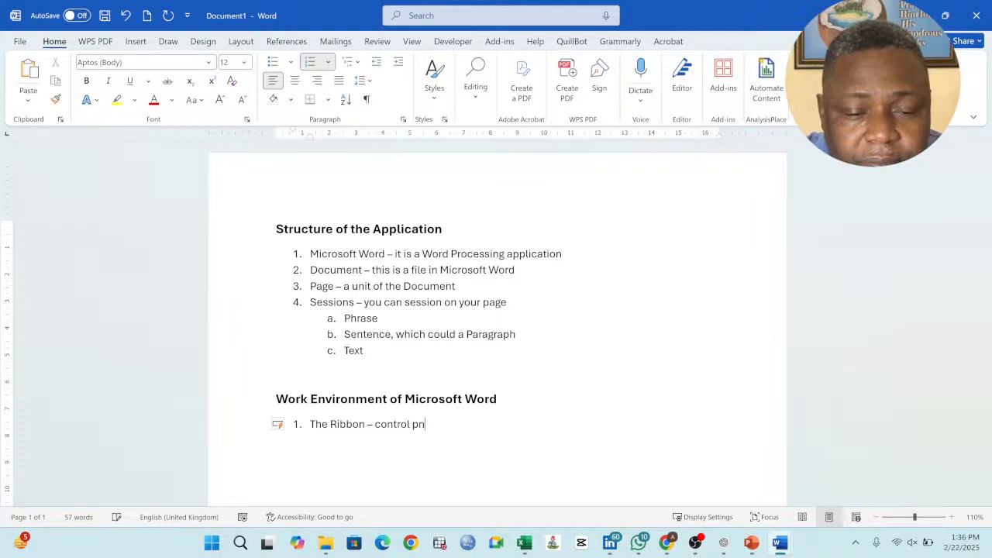
text(nel)
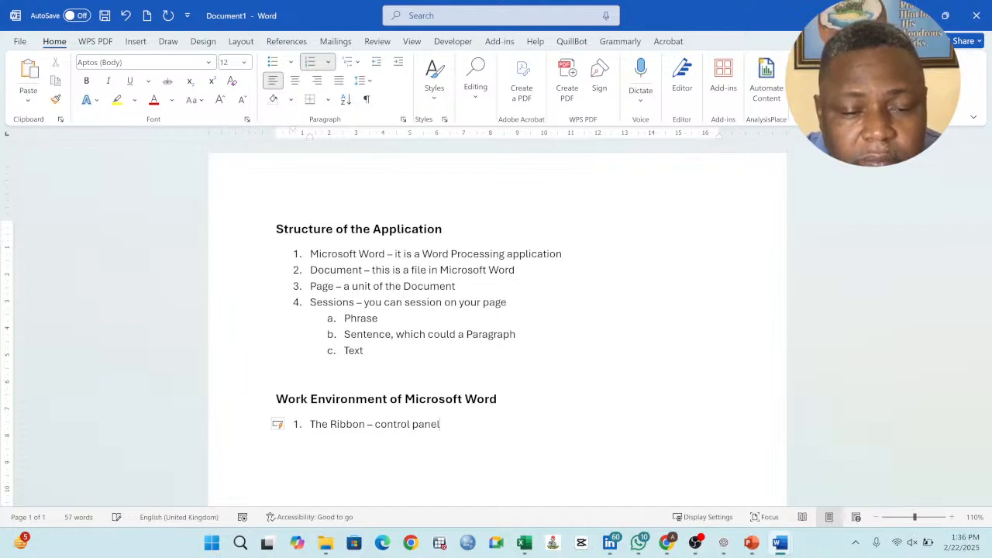
Extend the Ribbon item with "of your application – it host the command buttons" and start a second numbered item.
text( of your appli)
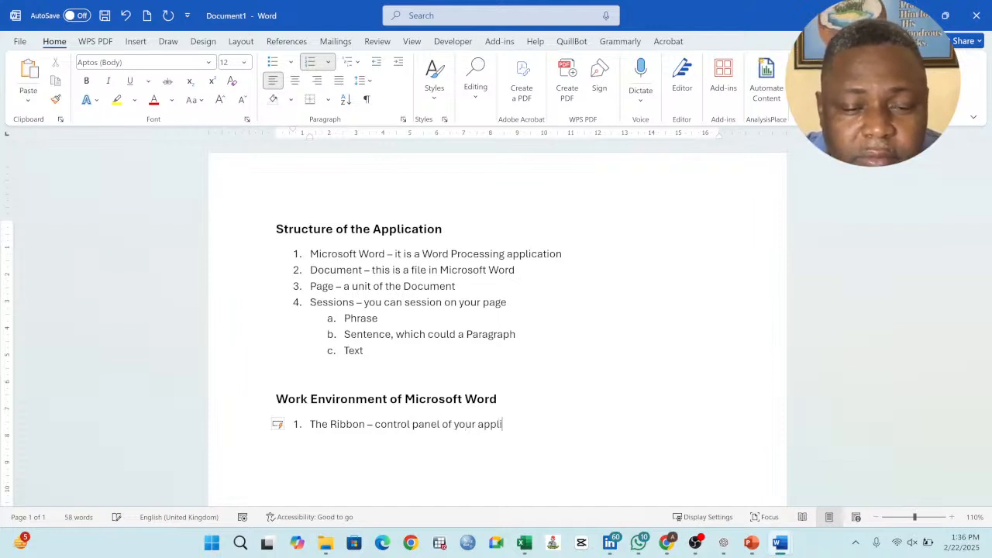
text(cation - )
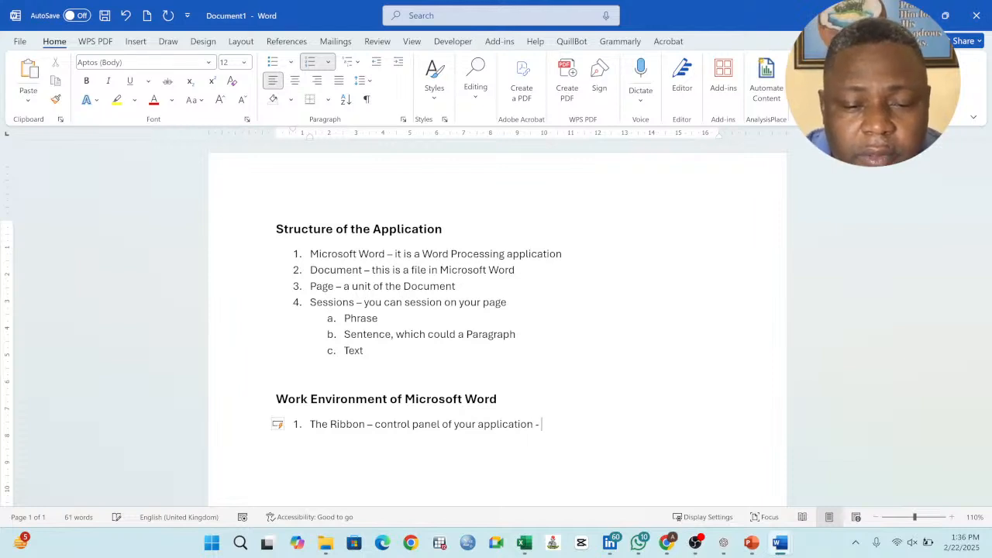
text(it host t)
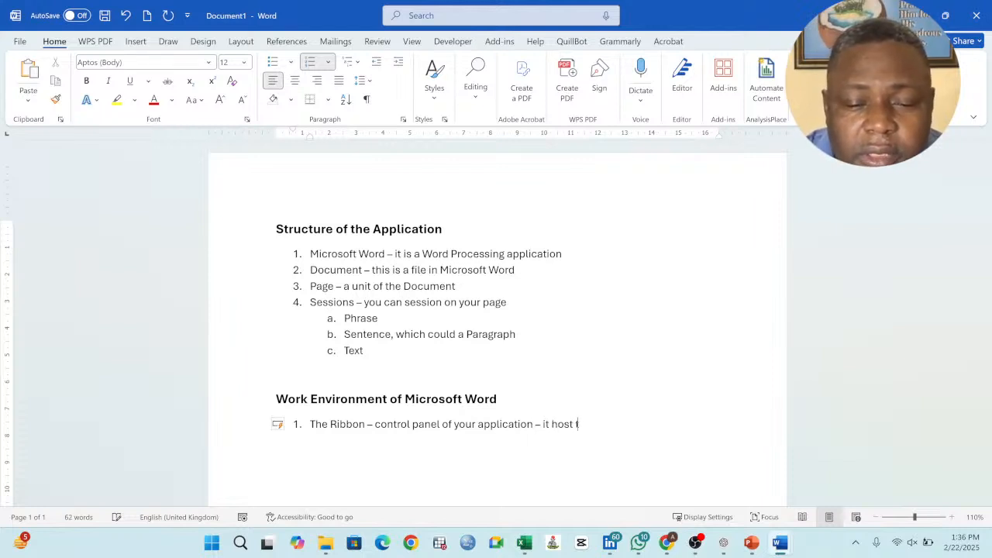
text(he command)
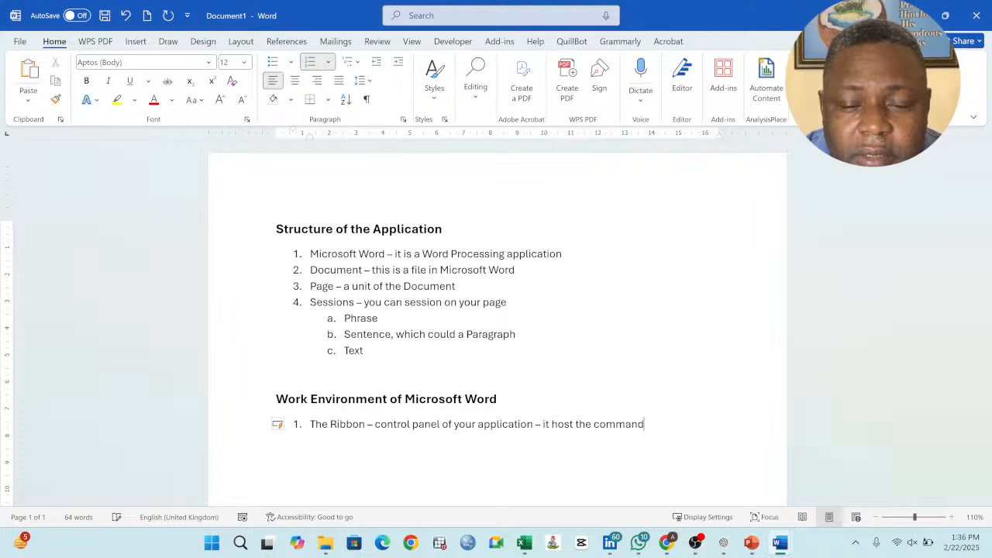
text( buttons)
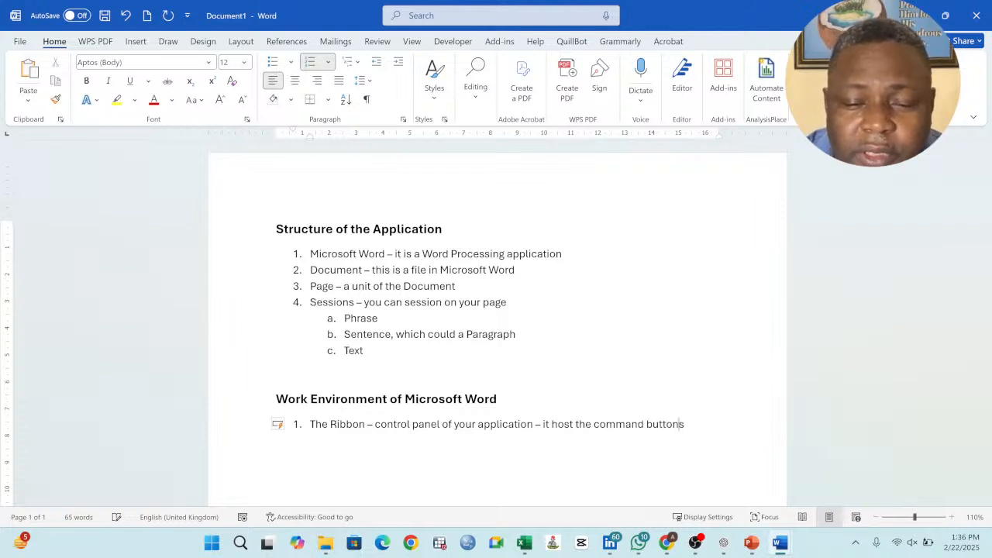
key(Return)
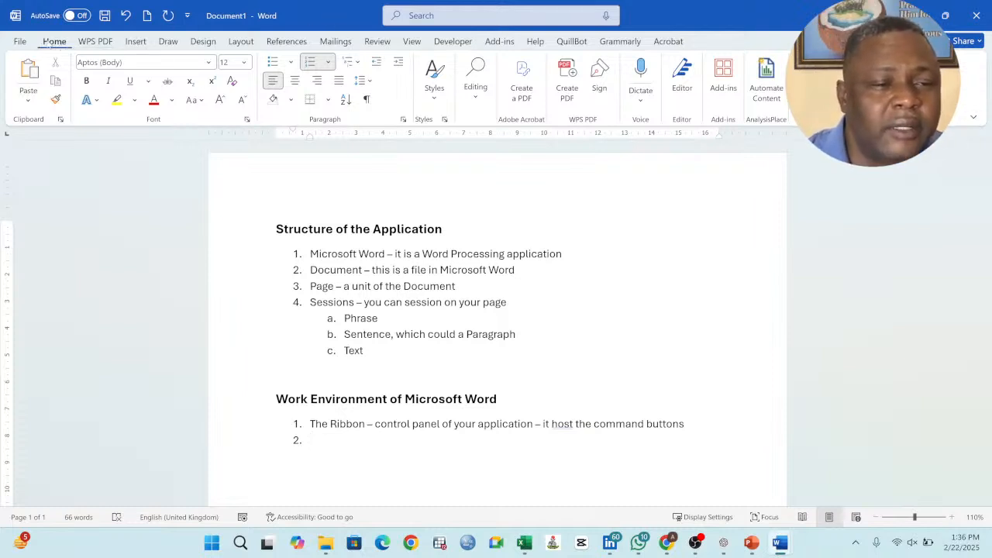
Examine the ribbon's command sets one after another, from Insert, Draw and Design through References, Review and View to Add-ins and Help.
click(24, 42)
click(17, 45)
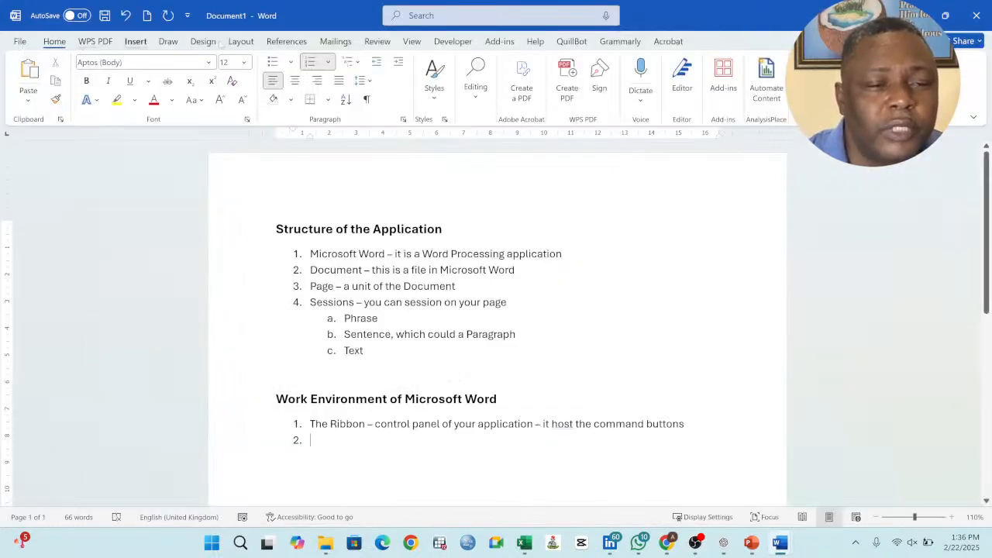
click(136, 41)
click(168, 42)
click(204, 42)
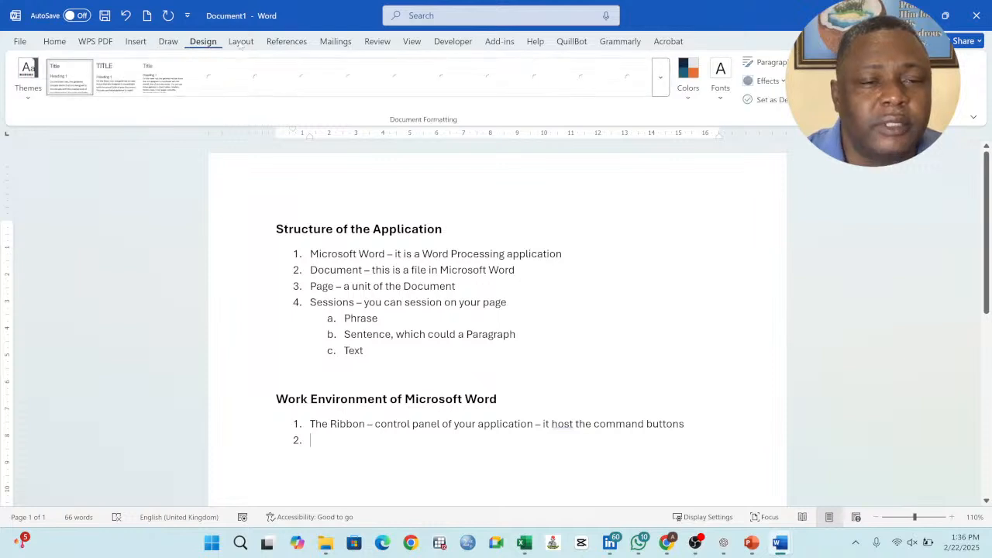
click(240, 42)
click(287, 42)
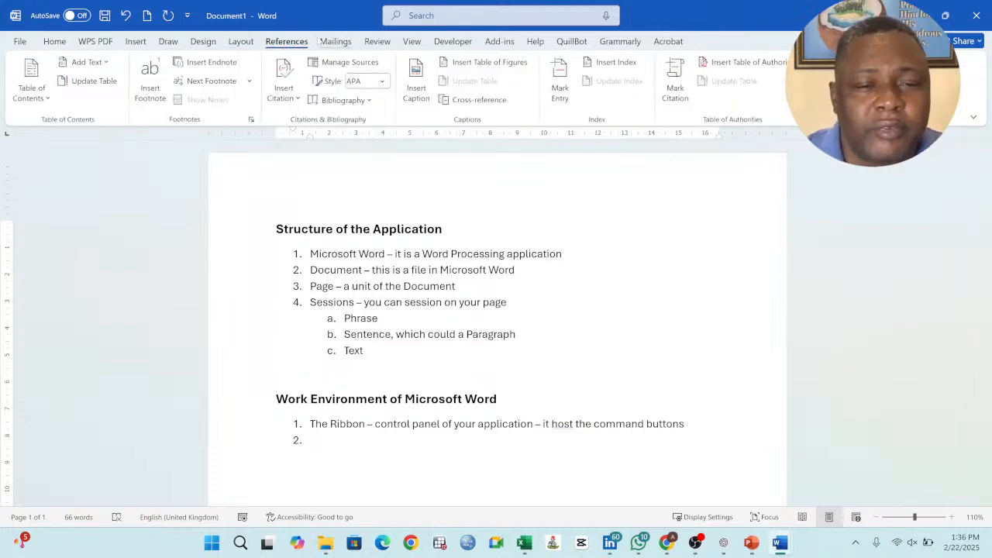
click(336, 42)
click(378, 41)
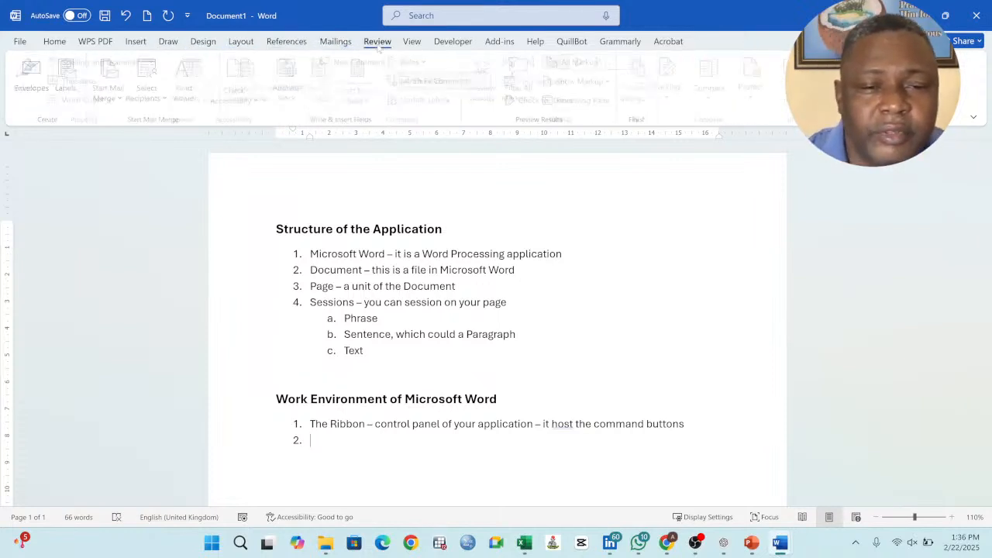
click(411, 42)
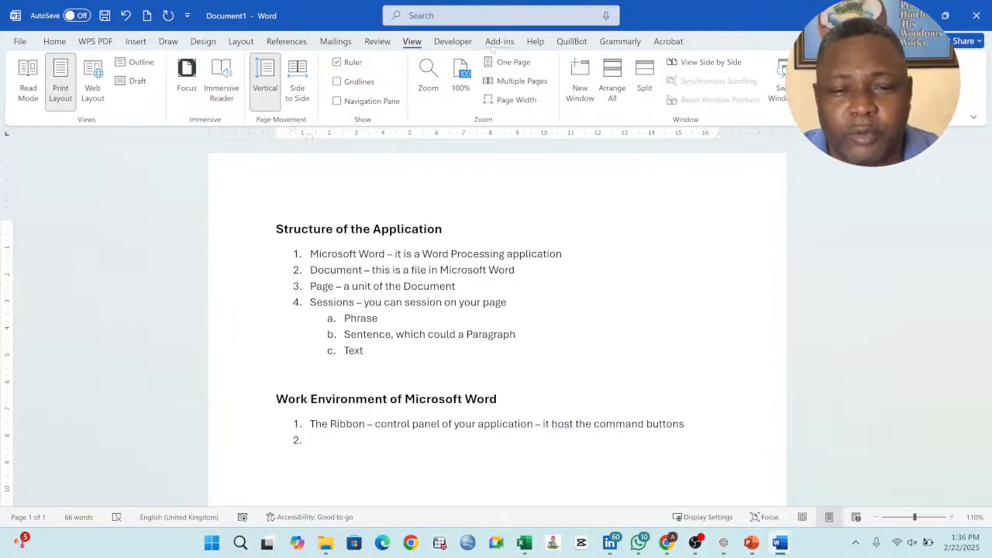
click(496, 43)
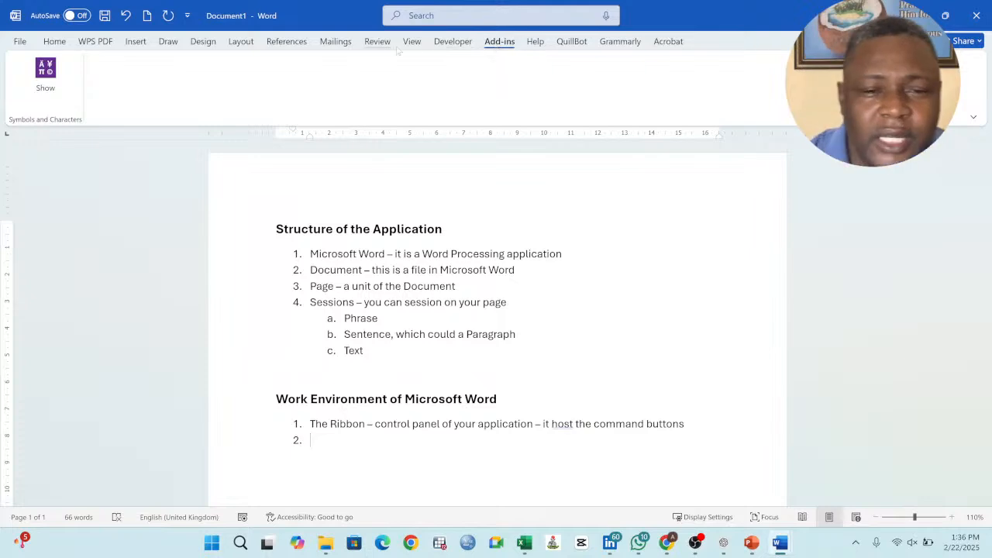
click(535, 44)
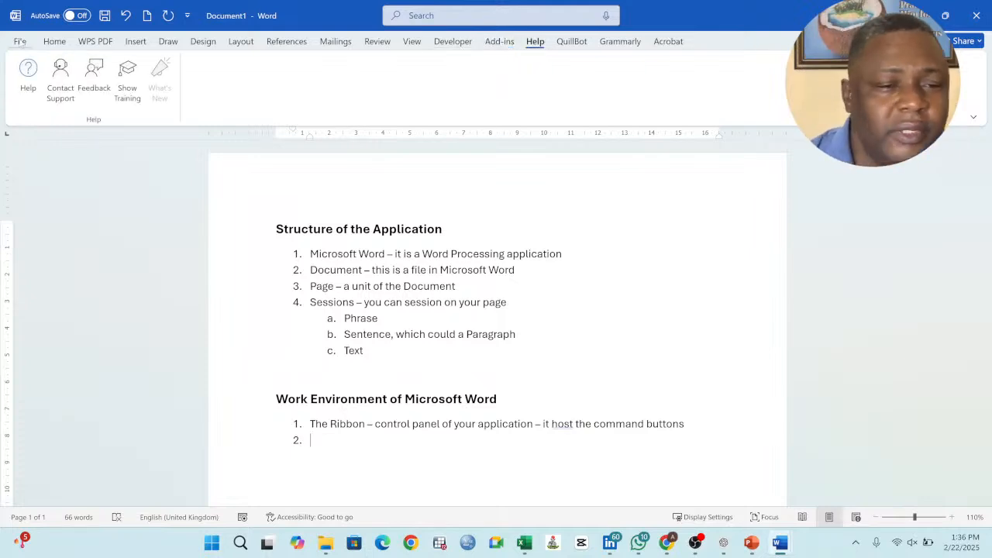
Look at the File page and go through the Insert, Draw, Design and Layout command sets again.
click(23, 43)
click(17, 44)
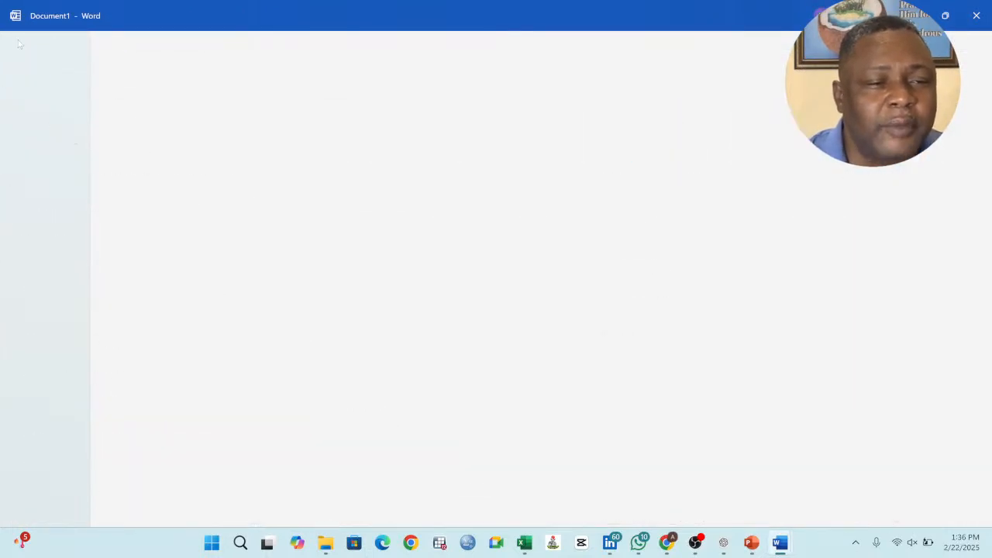
click(54, 41)
click(136, 41)
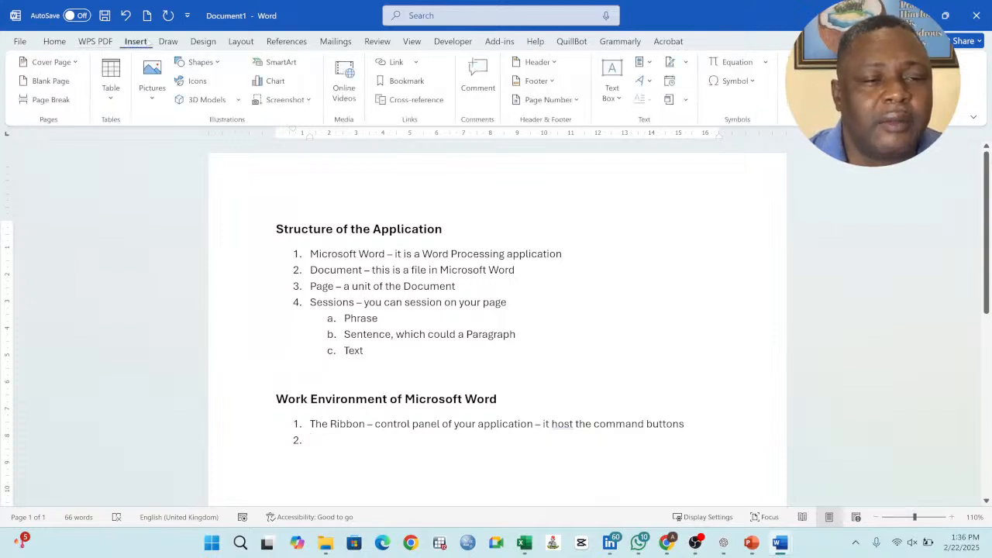
click(168, 41)
click(203, 41)
click(236, 42)
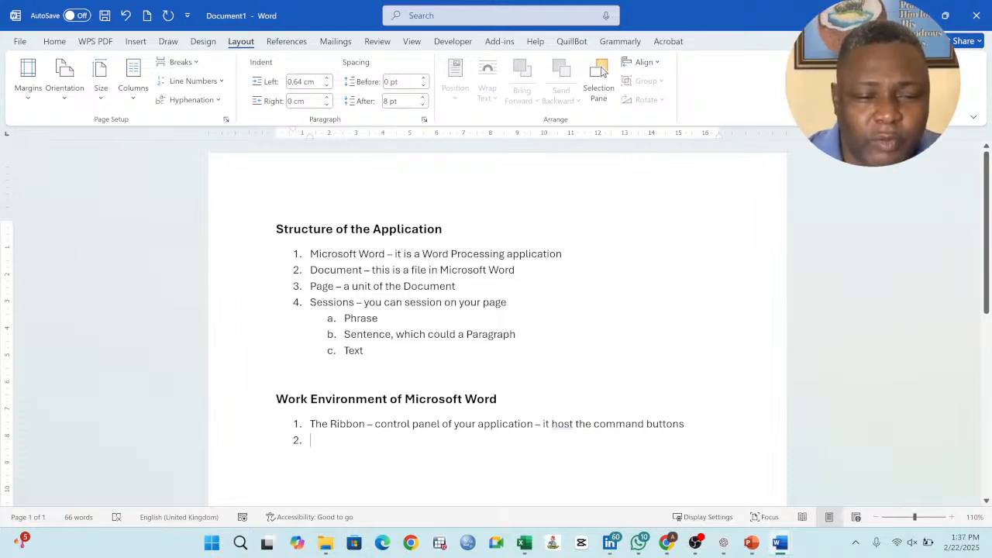
Make the words "The Ribbon" bold in the first item of the Work Environment list.
key(ctrl+shift+Left)
key(ctrl+shift+Left)
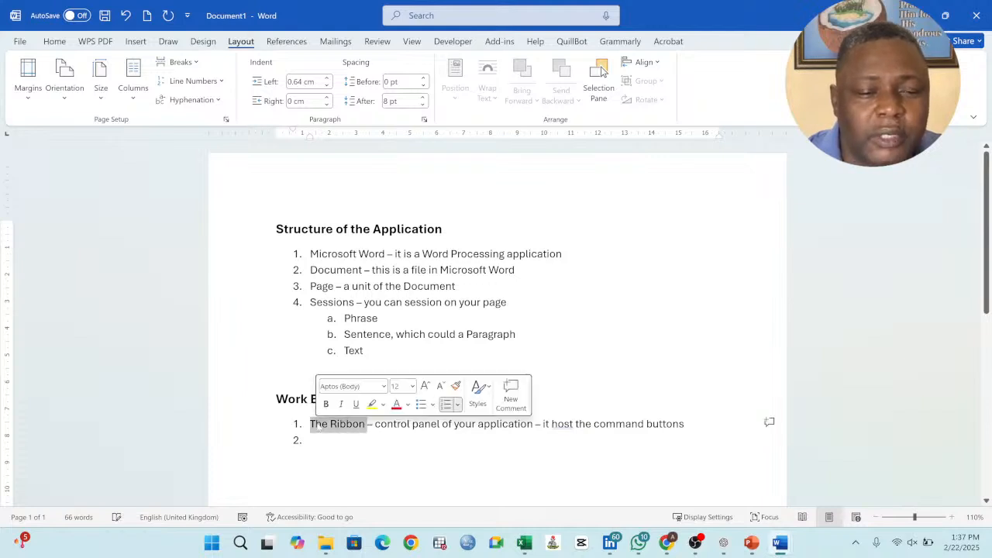
key(ctrl+b)
click(444, 270)
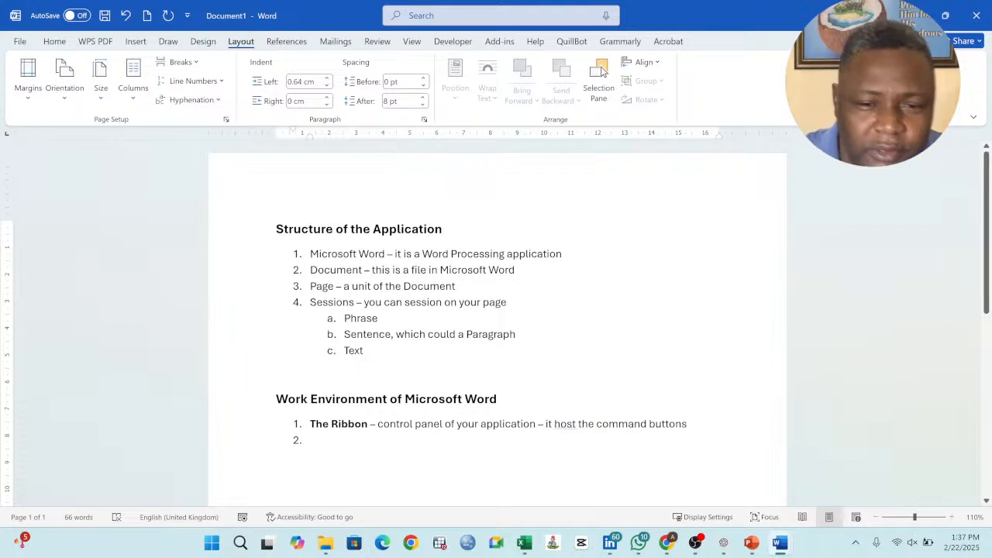
Write the second Work Environment item as "Tabs – HOME, INSERT, DRAW, DESIGN, LAYOUT".
click(53, 41)
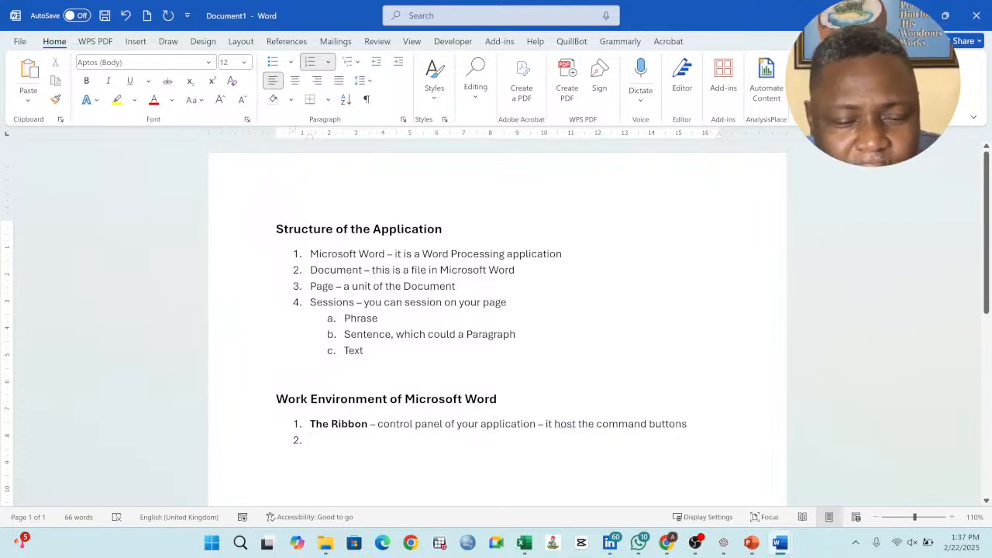
text(Tabs)
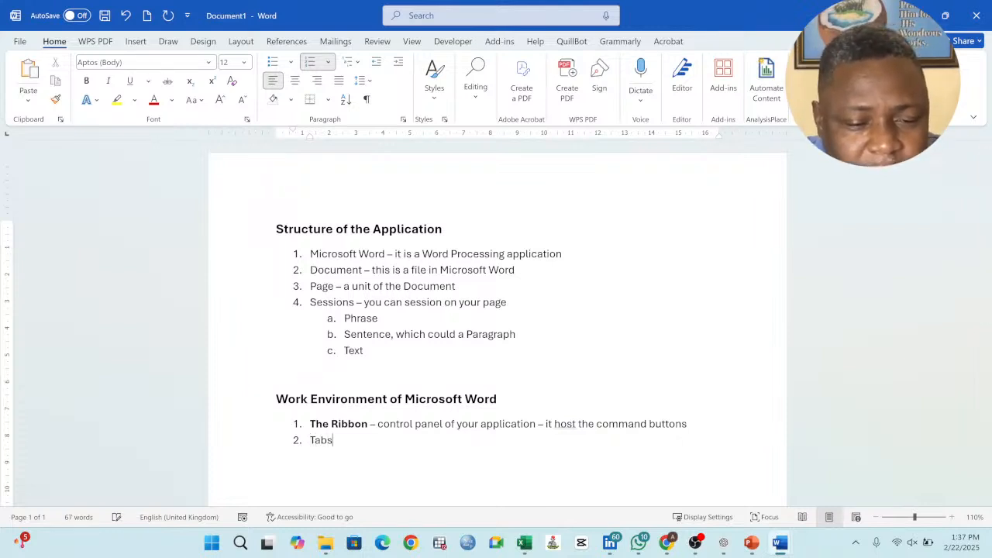
text( -)
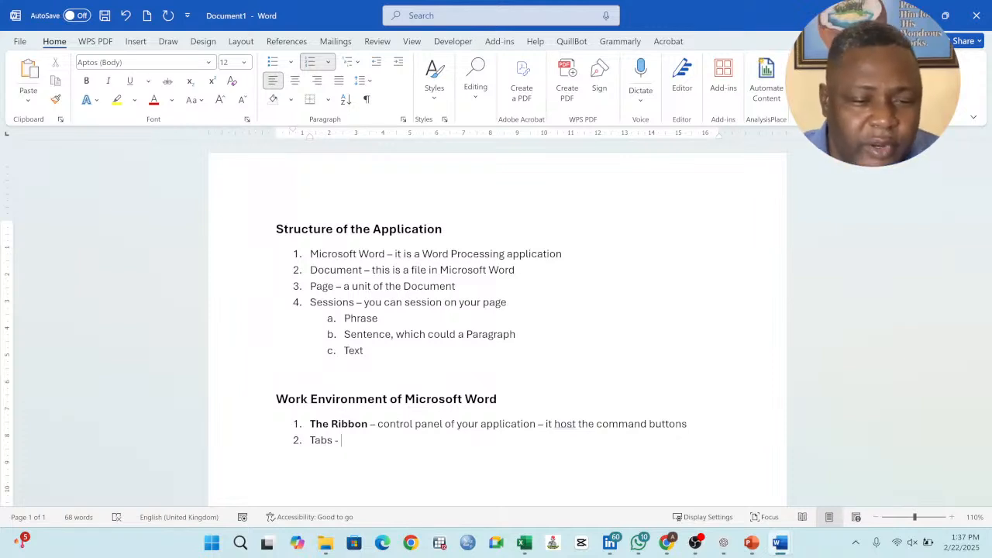
text(HOME)
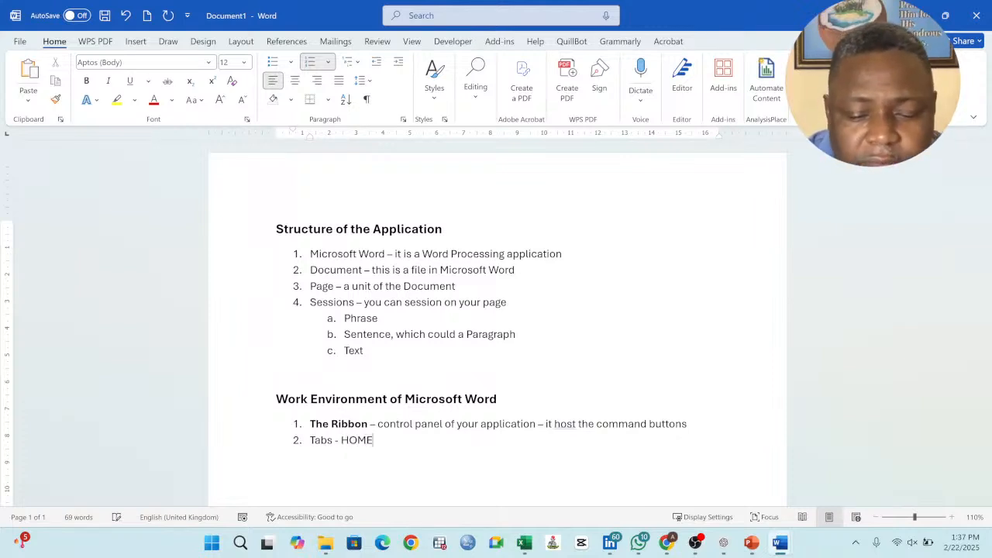
text(, INS)
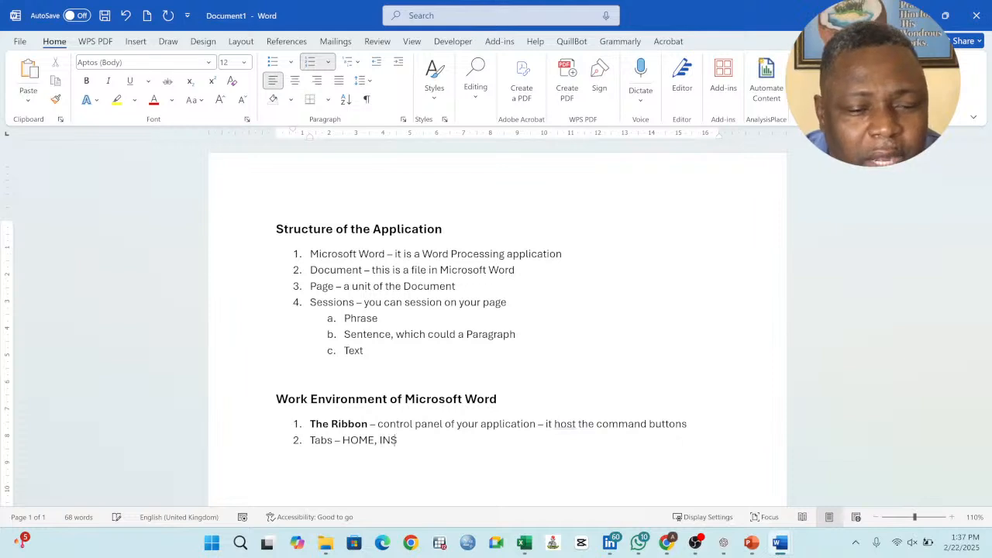
text(ERT, )
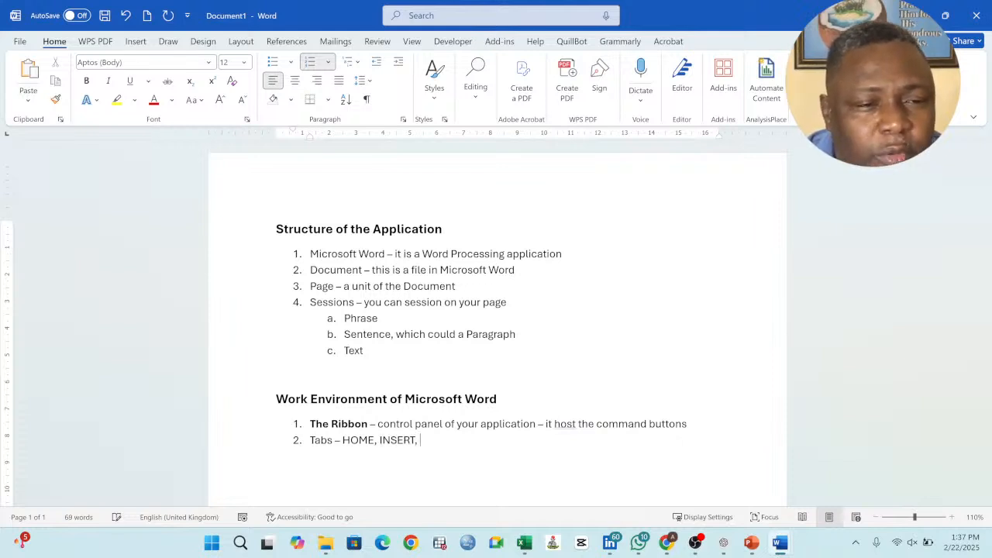
text(DRAW)
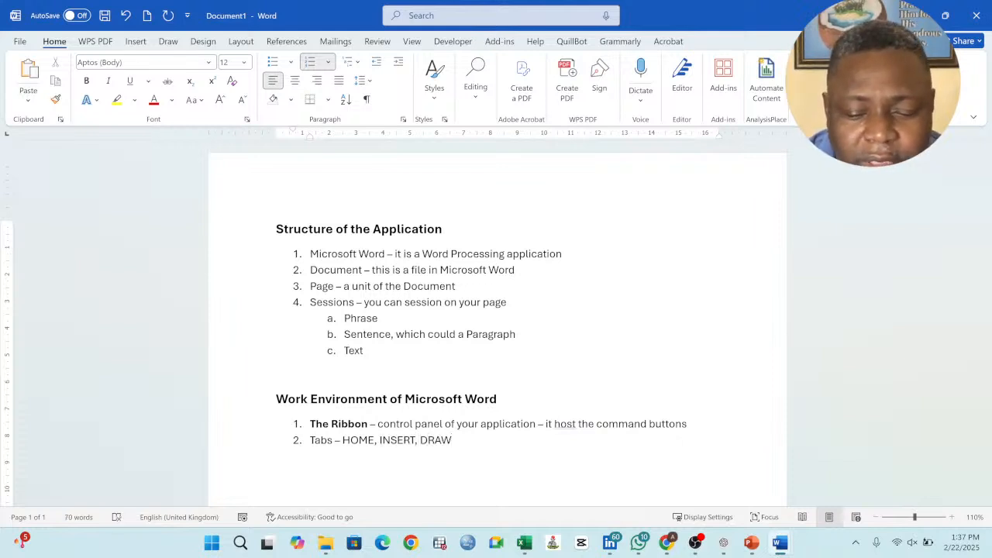
text(, DE)
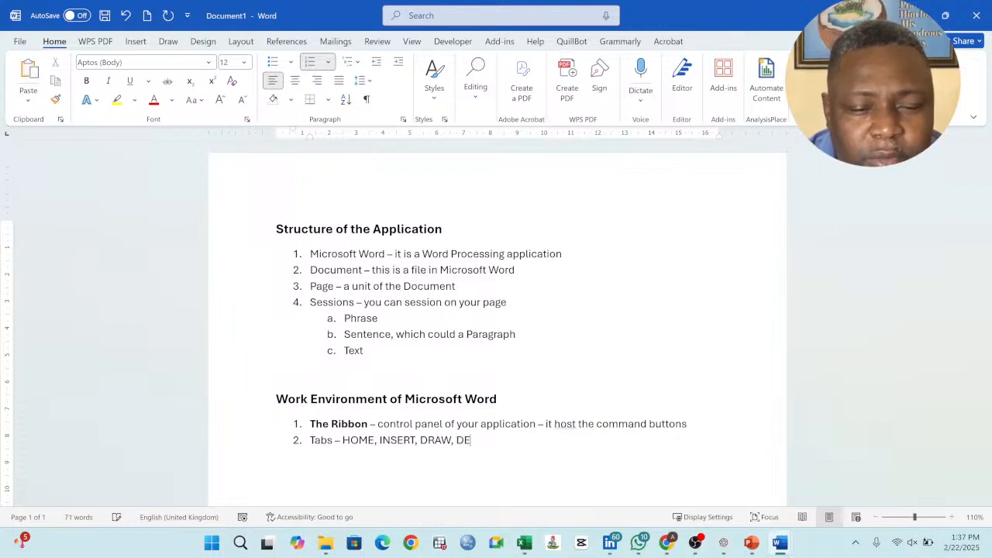
text(SIGN,)
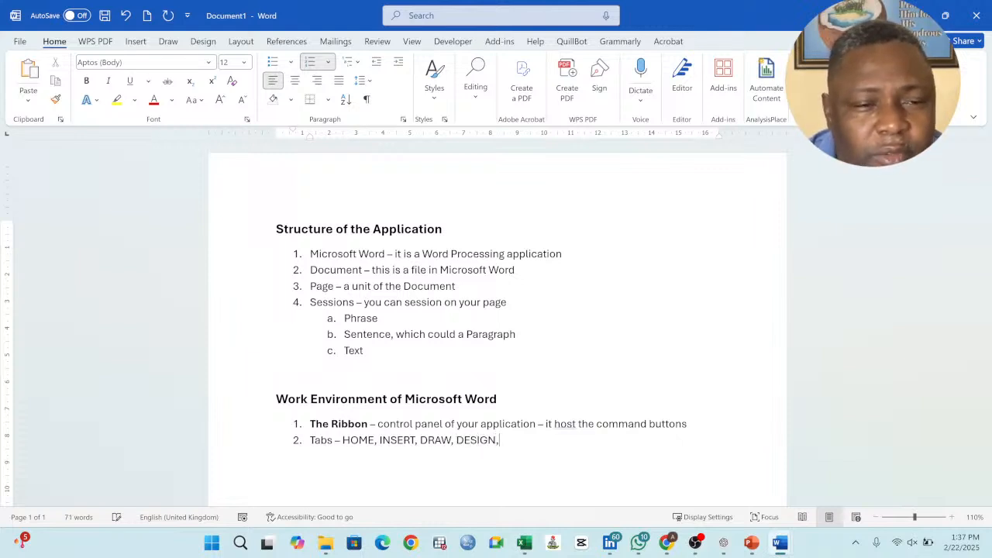
text( LAYOUT)
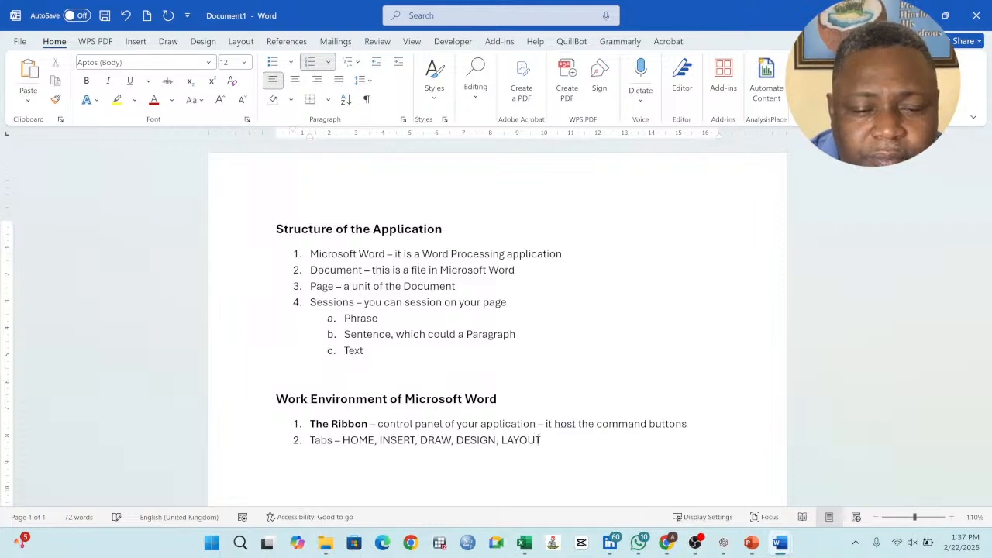
Complete the Tabs item with ", REFERENCES, MAILING, REVIEW and VIEW" and make the word "Tabs" bold.
text(, RE)
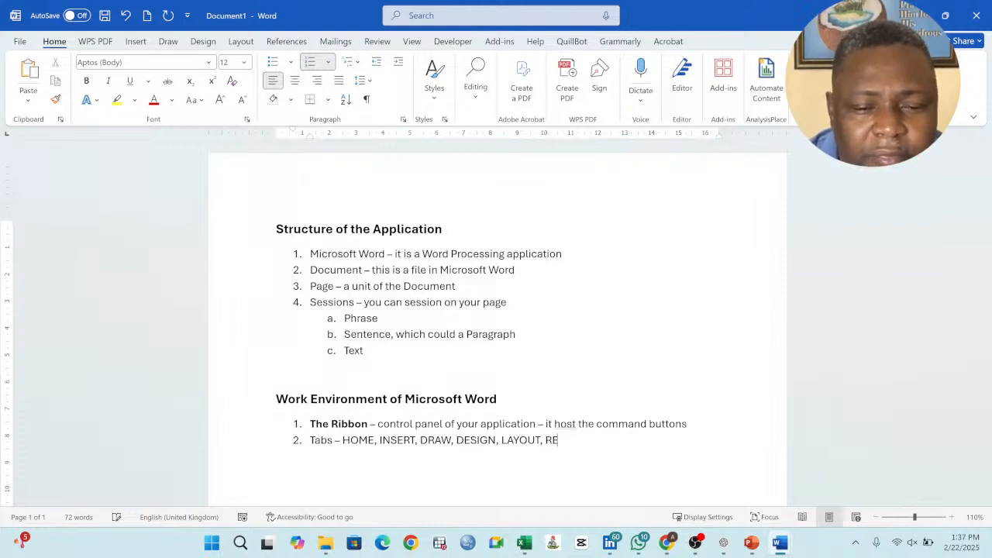
text(FERENC)
key(BackSpace)
text(NC)
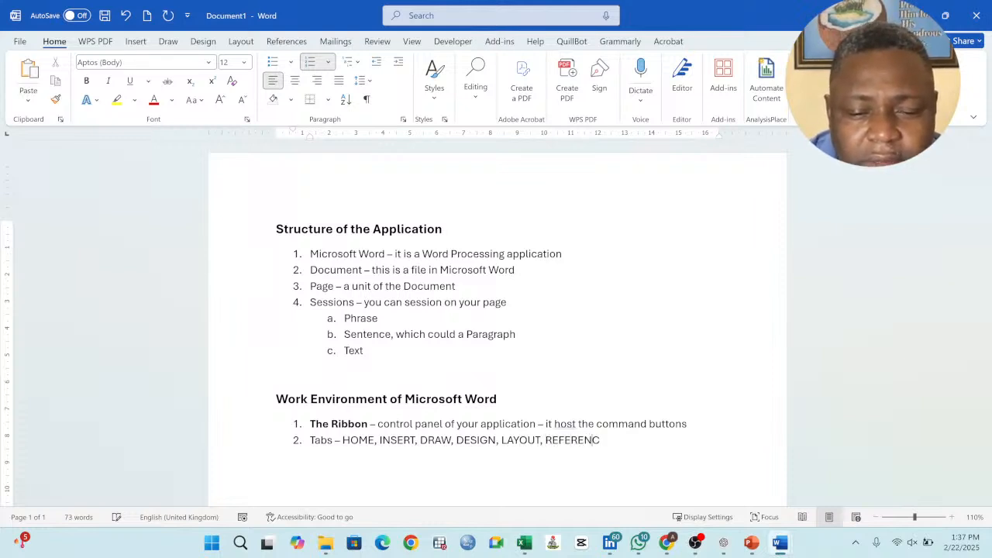
text(ES,)
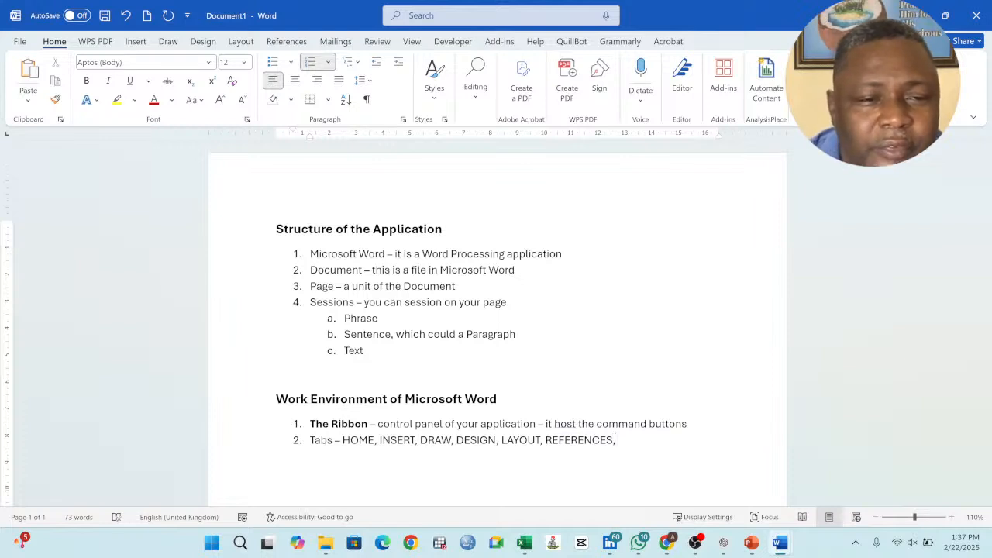
text( MAILING)
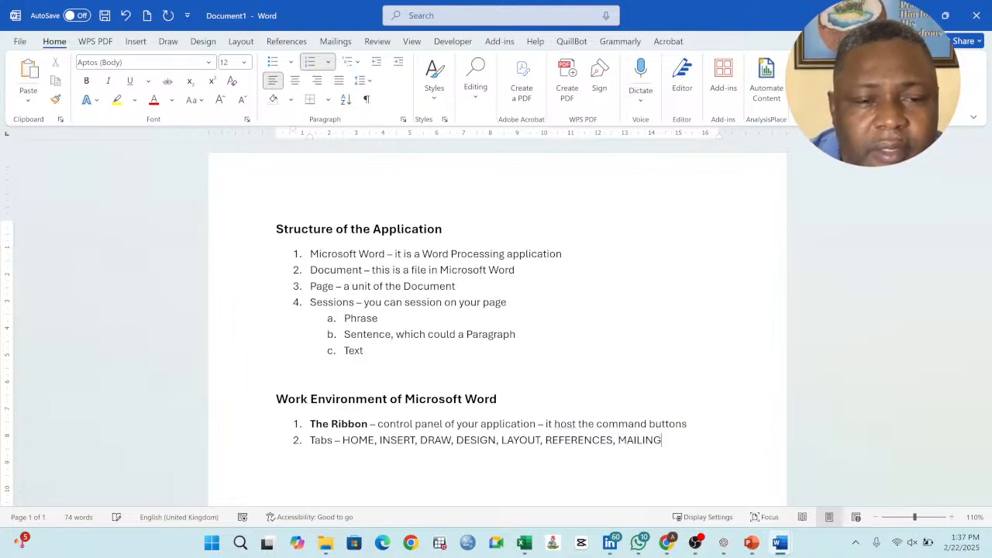
text(, REVI)
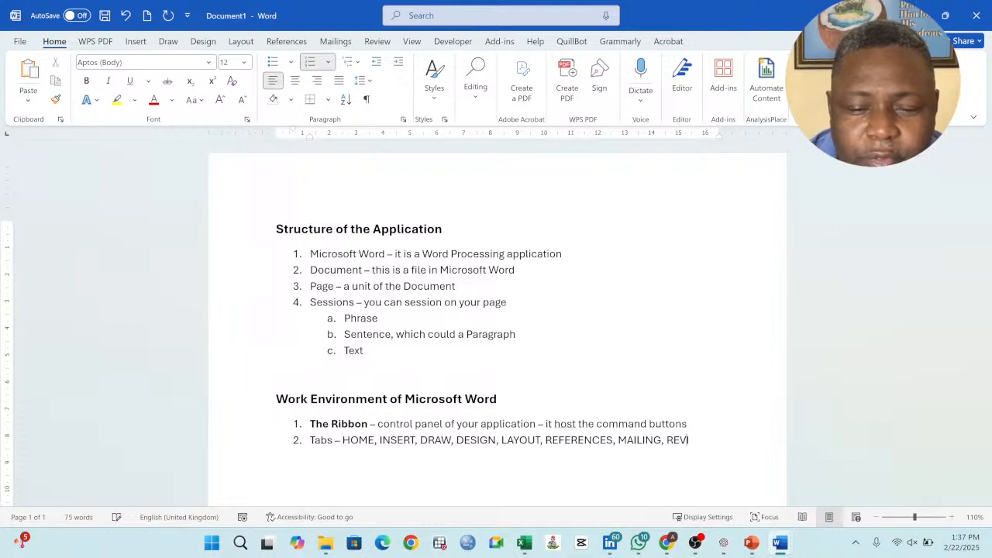
text(EW and VIEW)
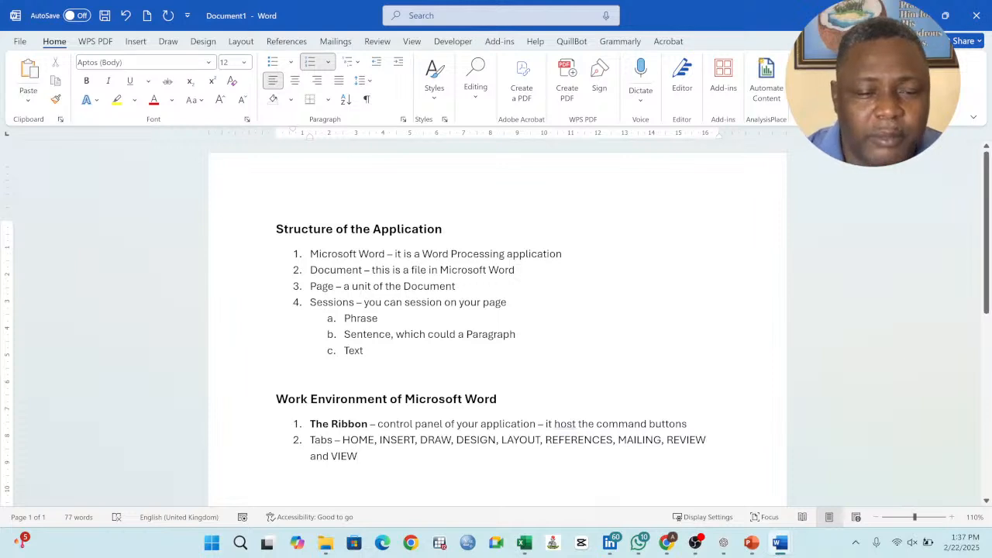
drag(310, 439, 334, 439)
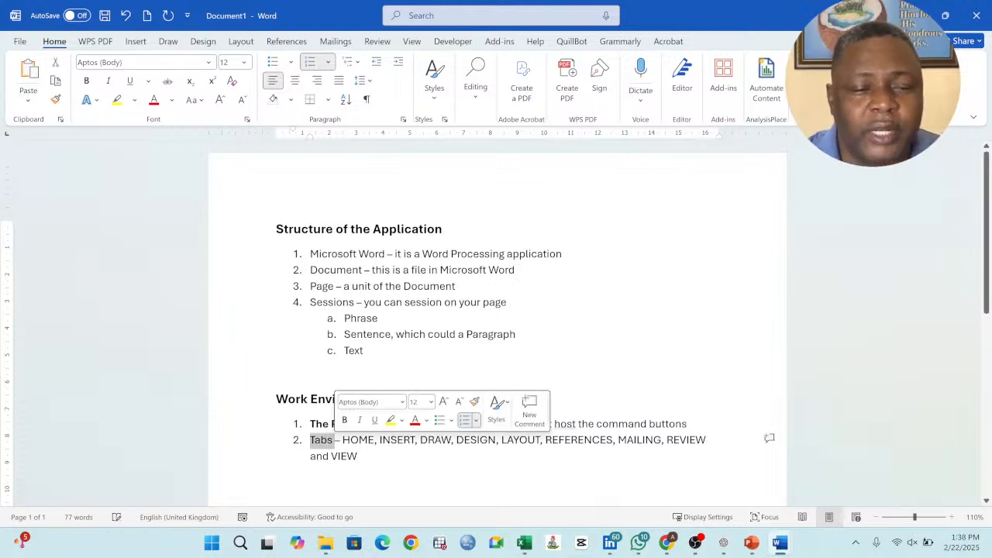
click(344, 420)
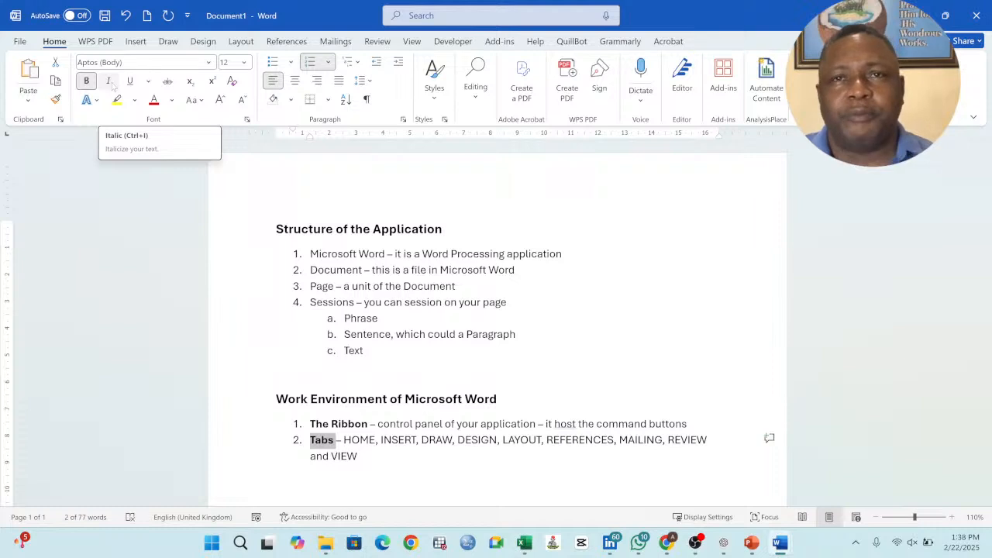
Mark "Microsoft Word", "Sessions" and "Document" in the Structure list with the yellow highlighter pen.
click(138, 45)
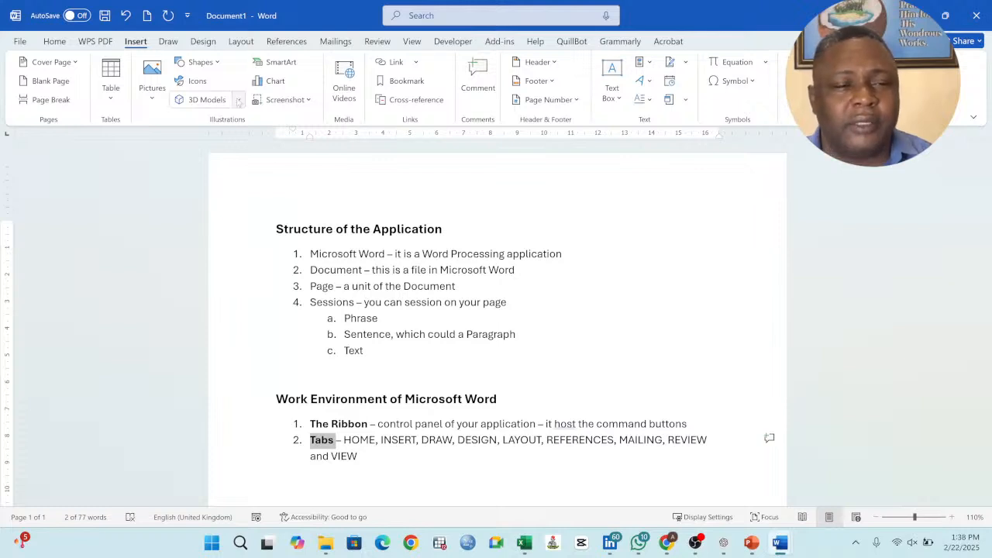
click(168, 43)
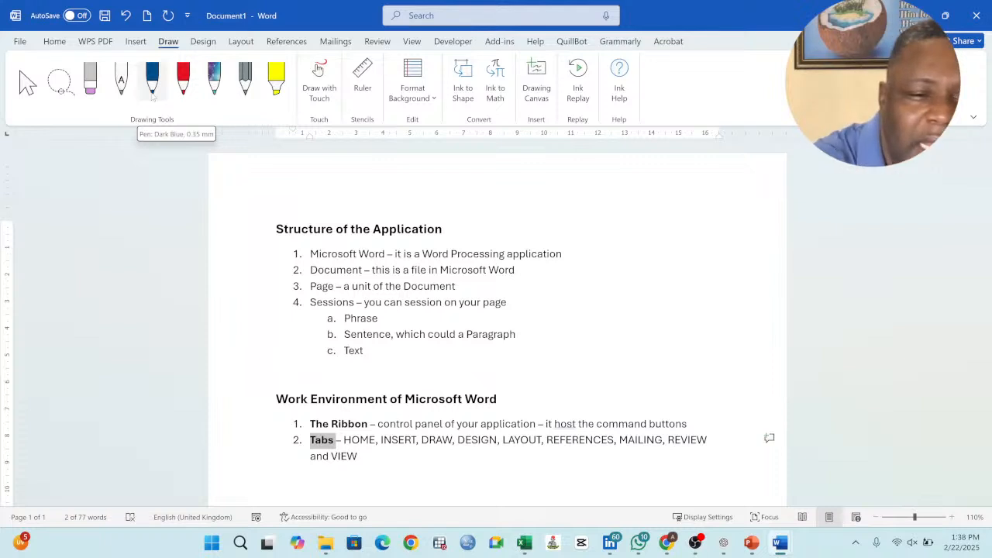
click(276, 78)
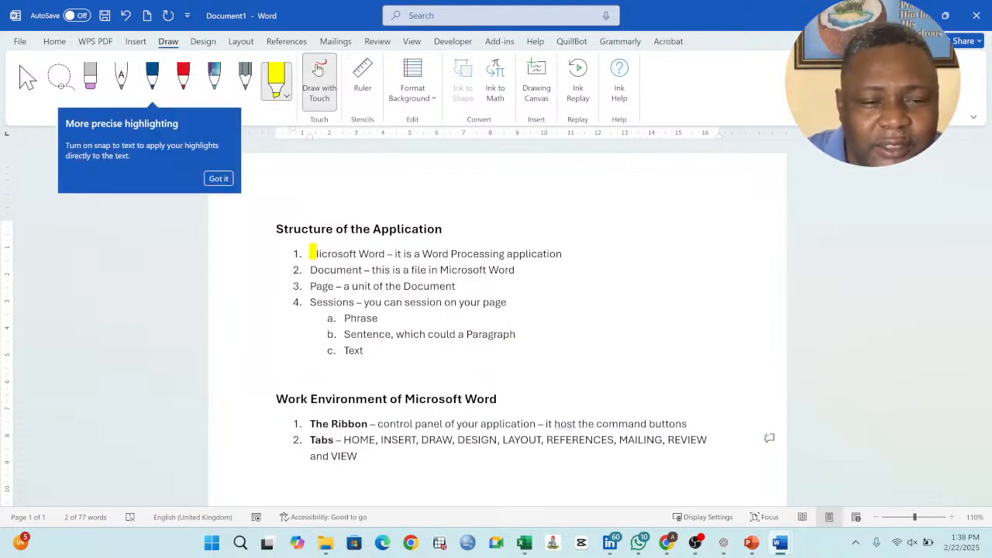
drag(313, 252, 388, 253)
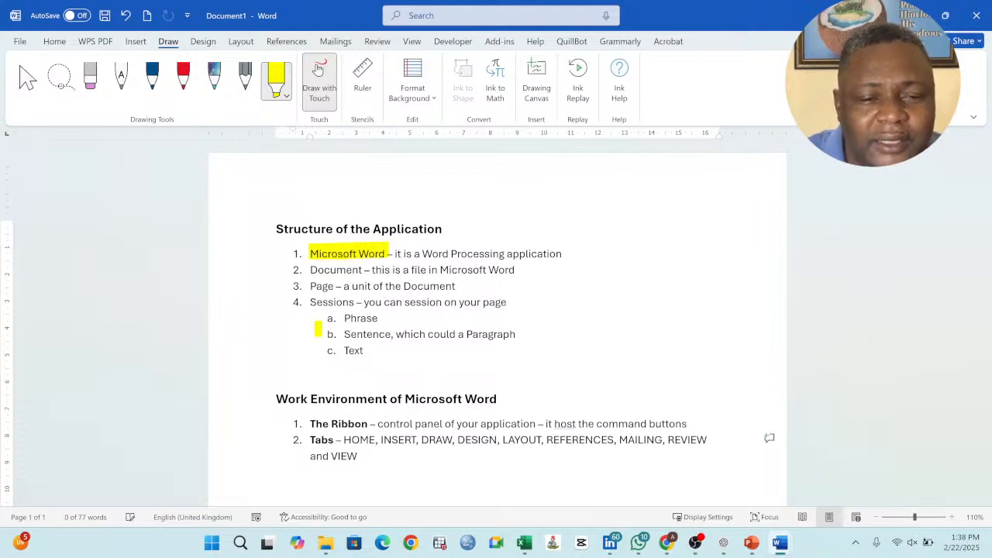
drag(311, 302, 361, 303)
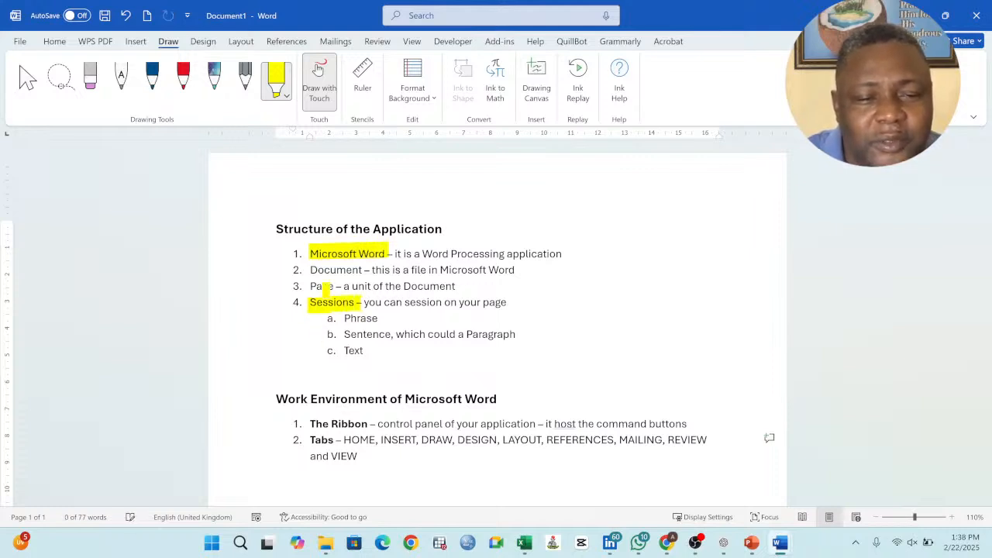
drag(311, 270, 364, 270)
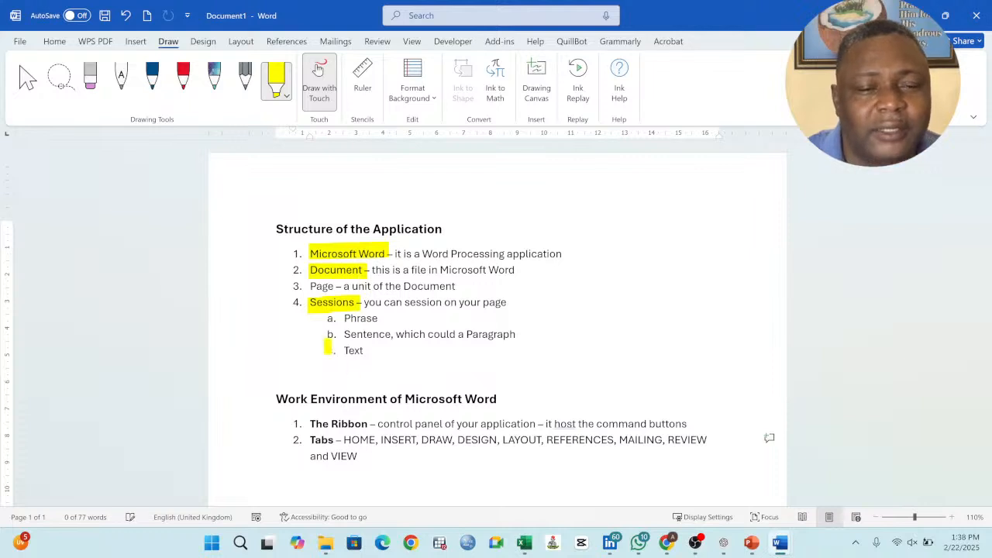
click(208, 43)
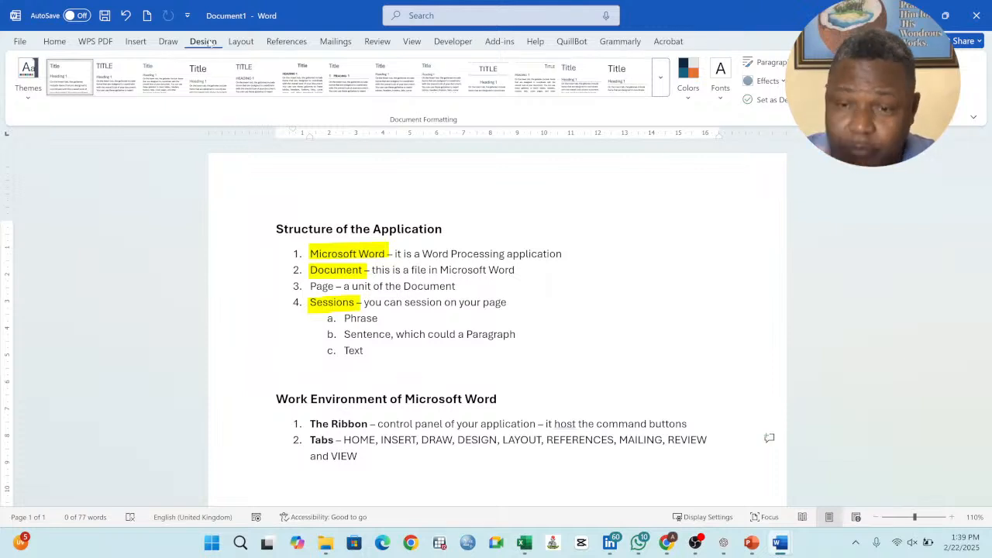
click(239, 42)
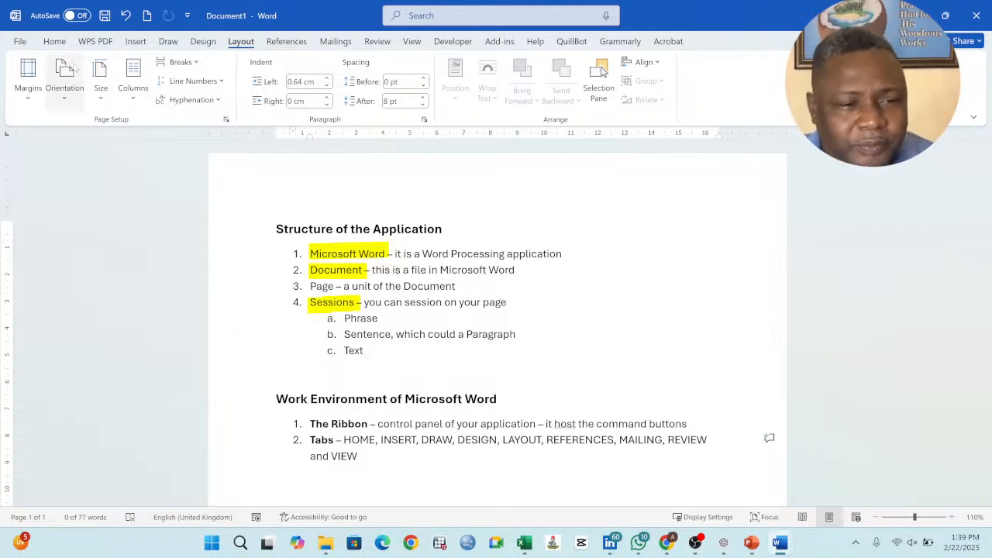
Add a third Work Environment item with the bold text "Group of Command Buttons", followed by a dash with bold turned off.
click(55, 43)
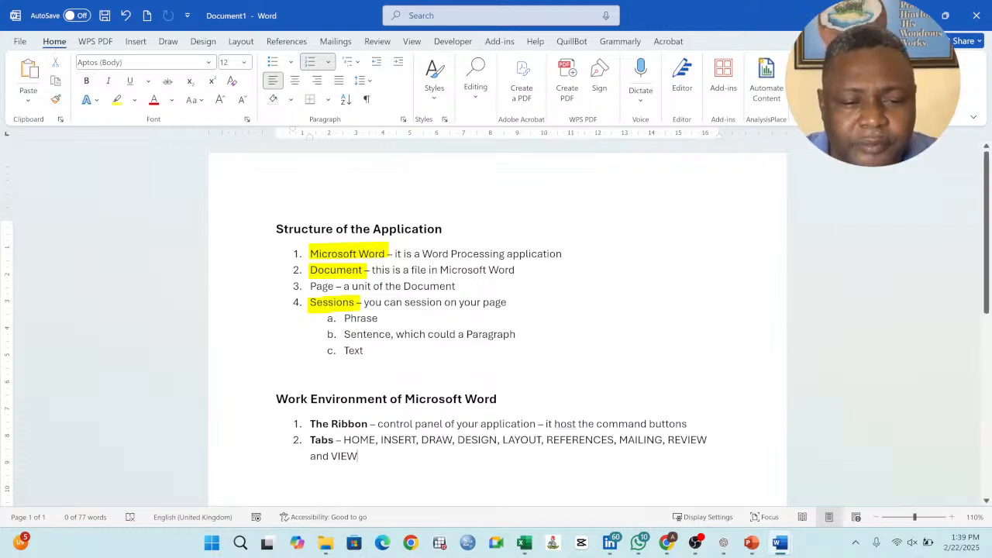
key(Return)
text(Gro)
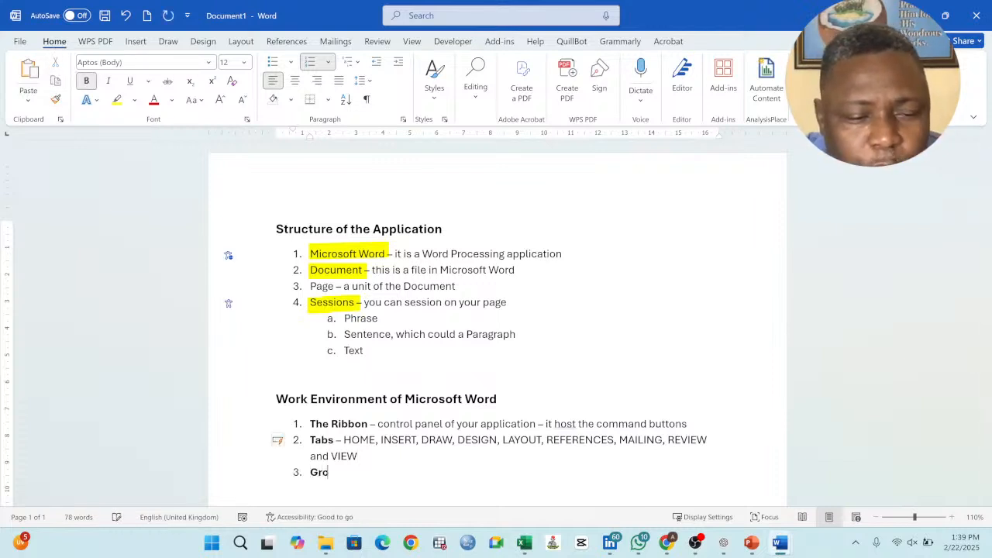
text(up of Command)
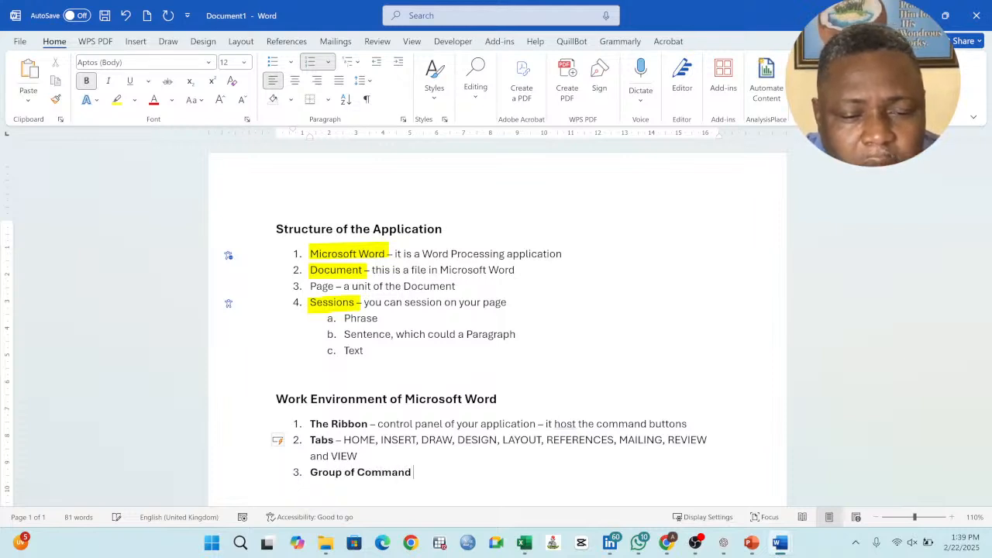
key(BackSpace)
text(s)
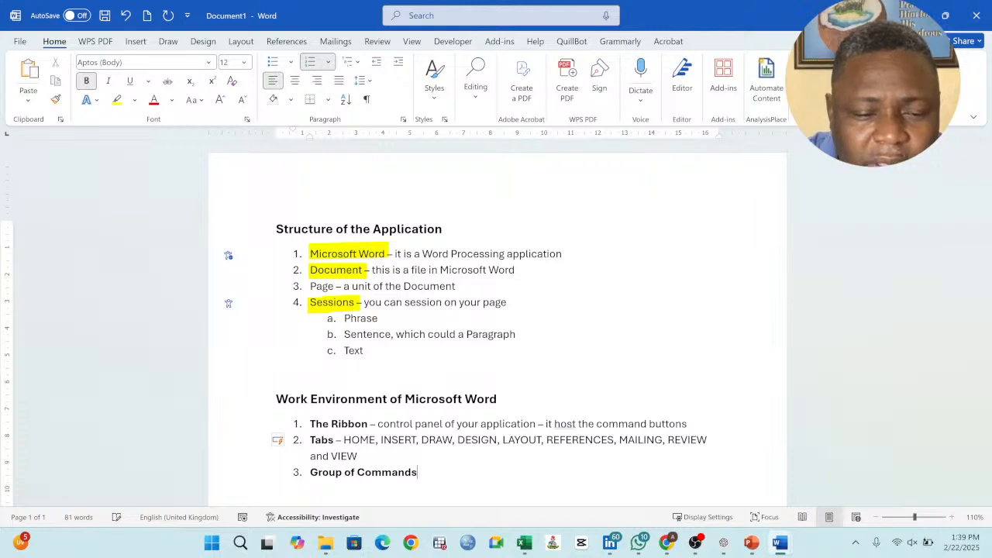
key(BackSpace)
text(Buttons)
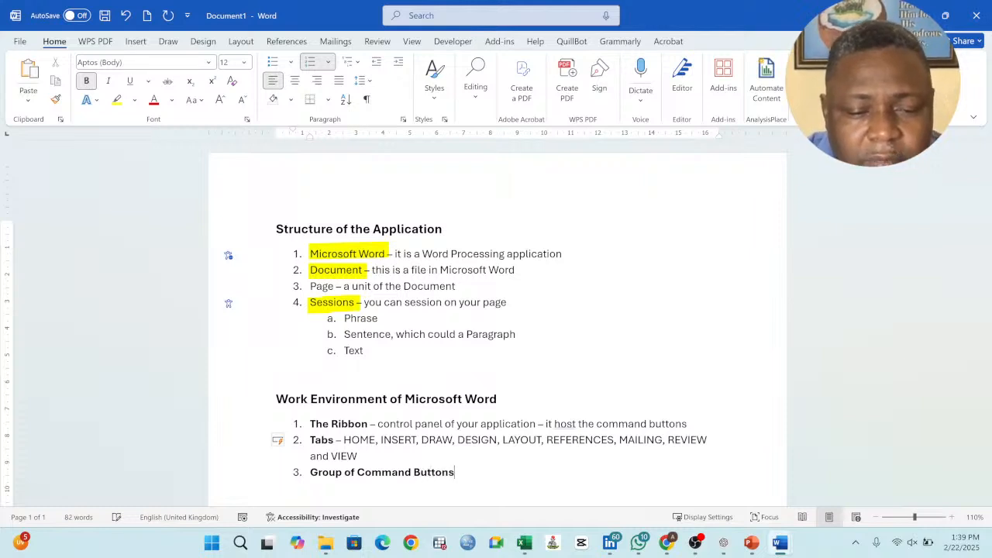
key(ctrl+b)
text(-)
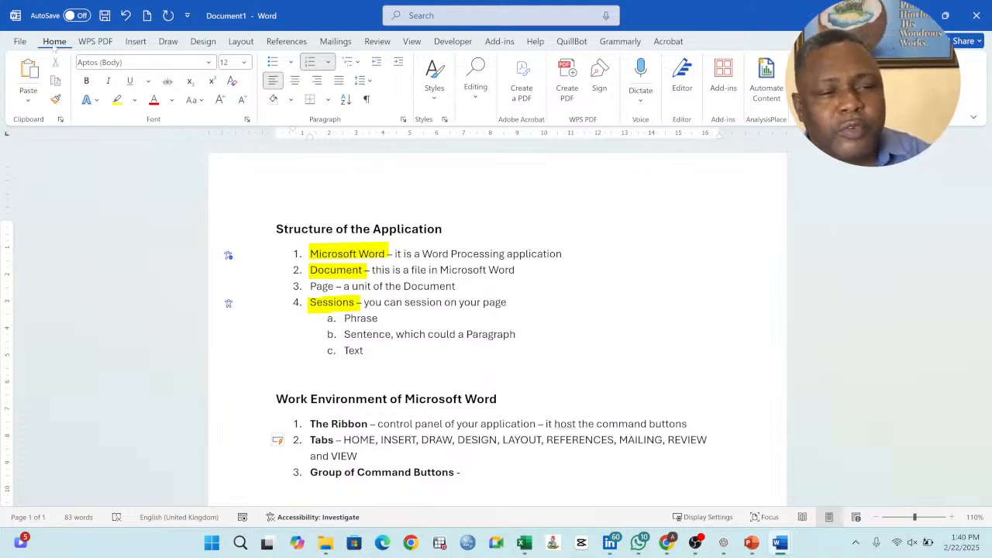
click(135, 42)
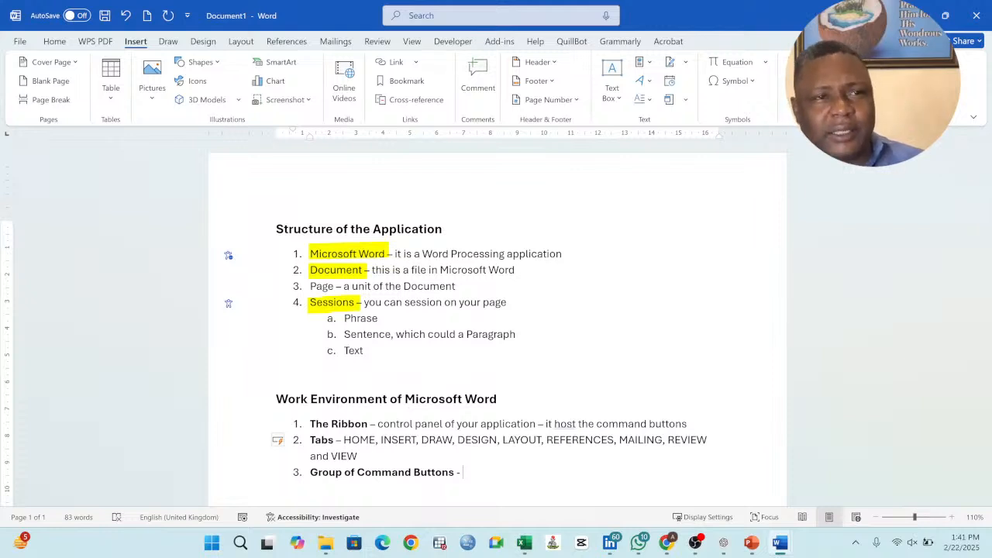
key(alt+Tab)
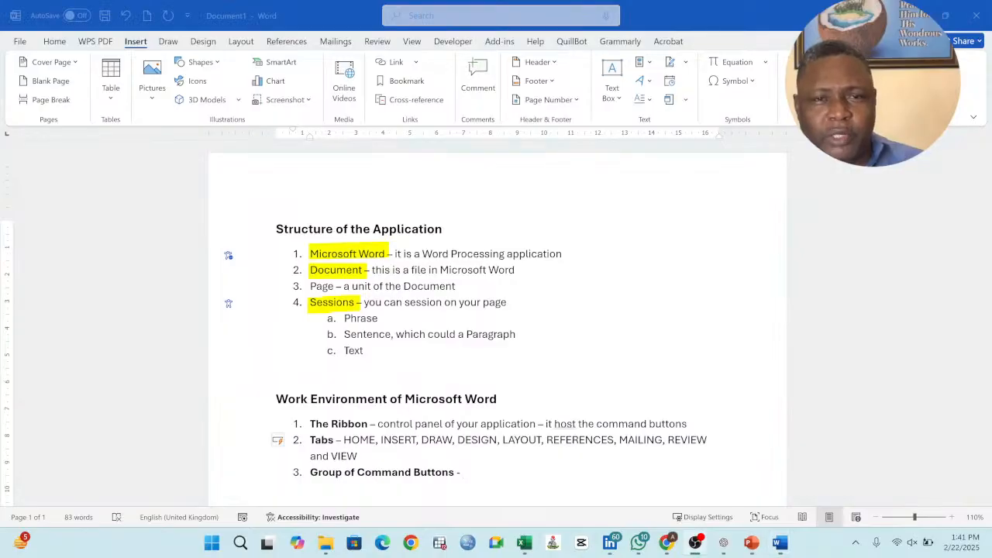